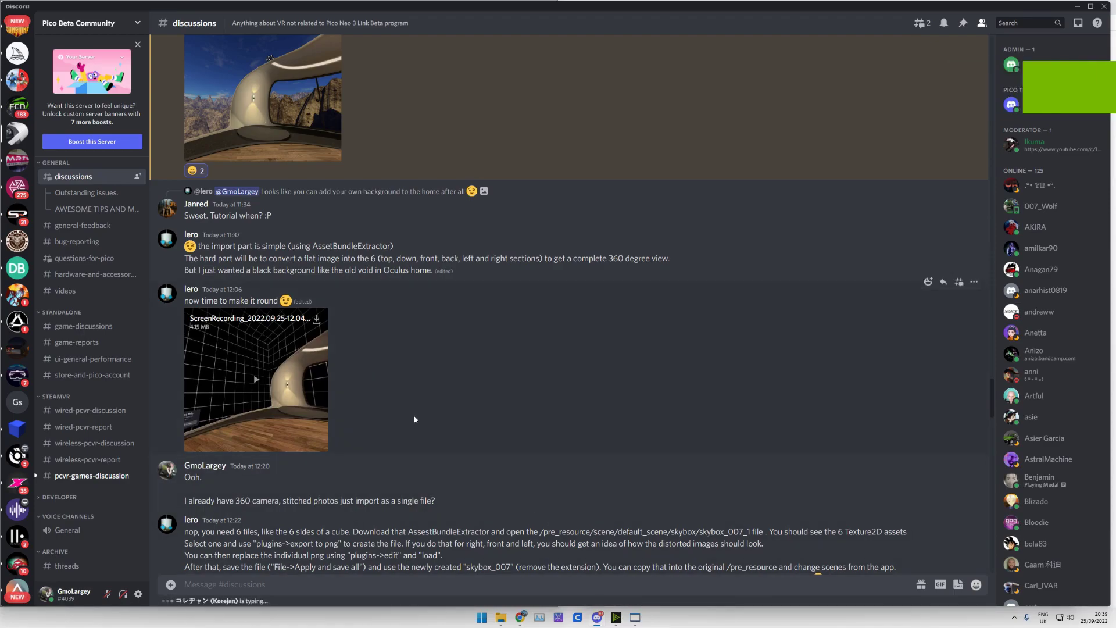
# Minimize Discord to reveal the file windows and Asset Bundle Extractor.
pyautogui.scroll(1, 471, 400)
pyautogui.scroll(1, 470, 396)
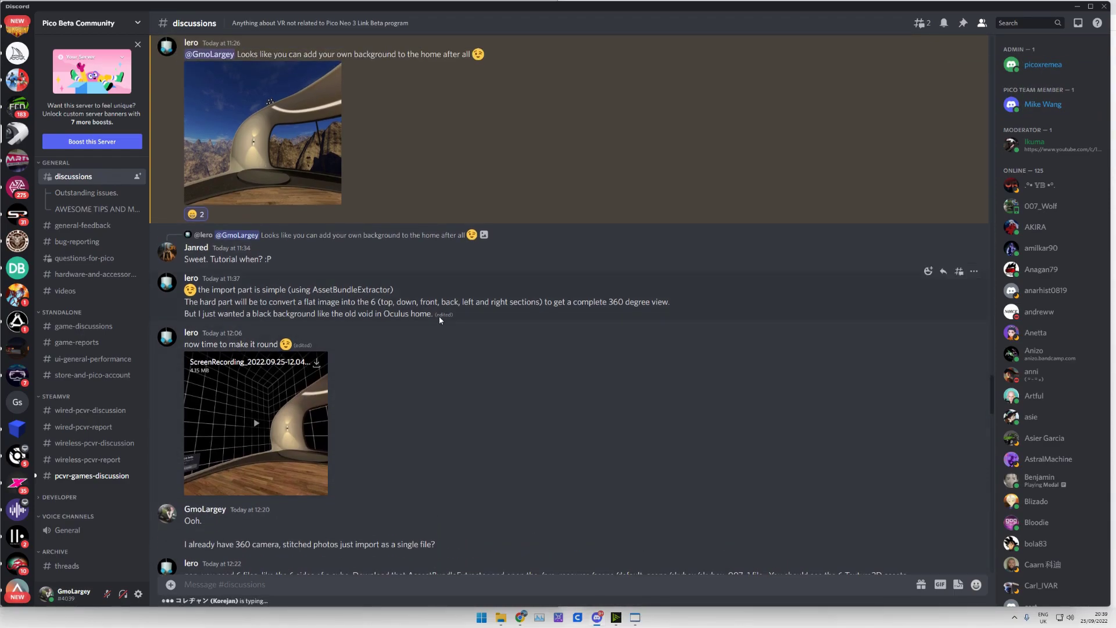
pyautogui.scroll(2, 269, 202)
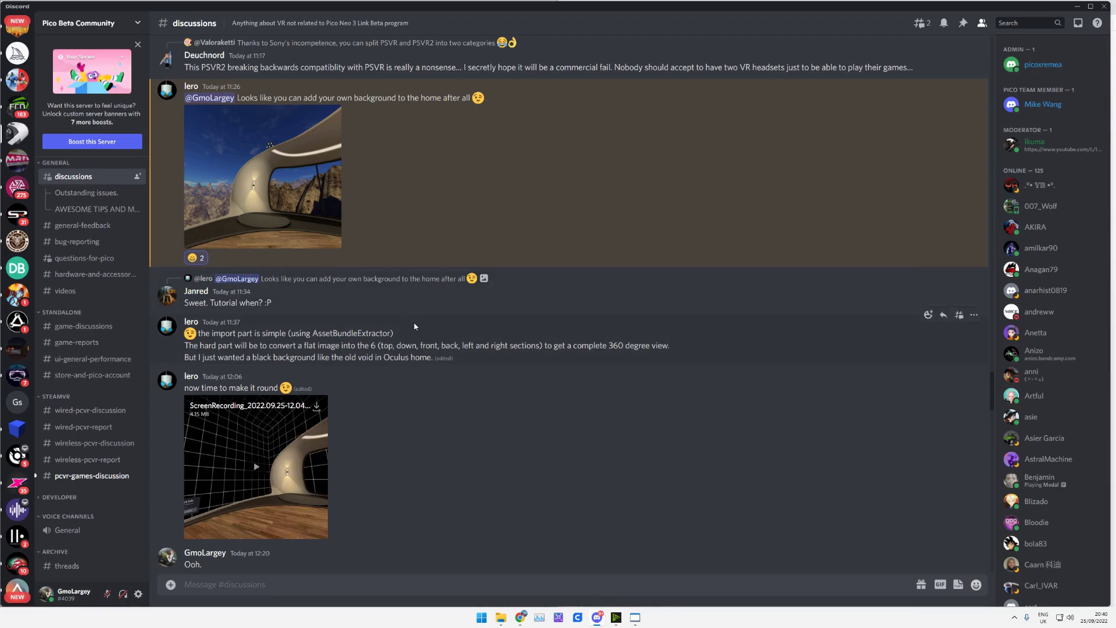
pyautogui.scroll(-1, 301, 333)
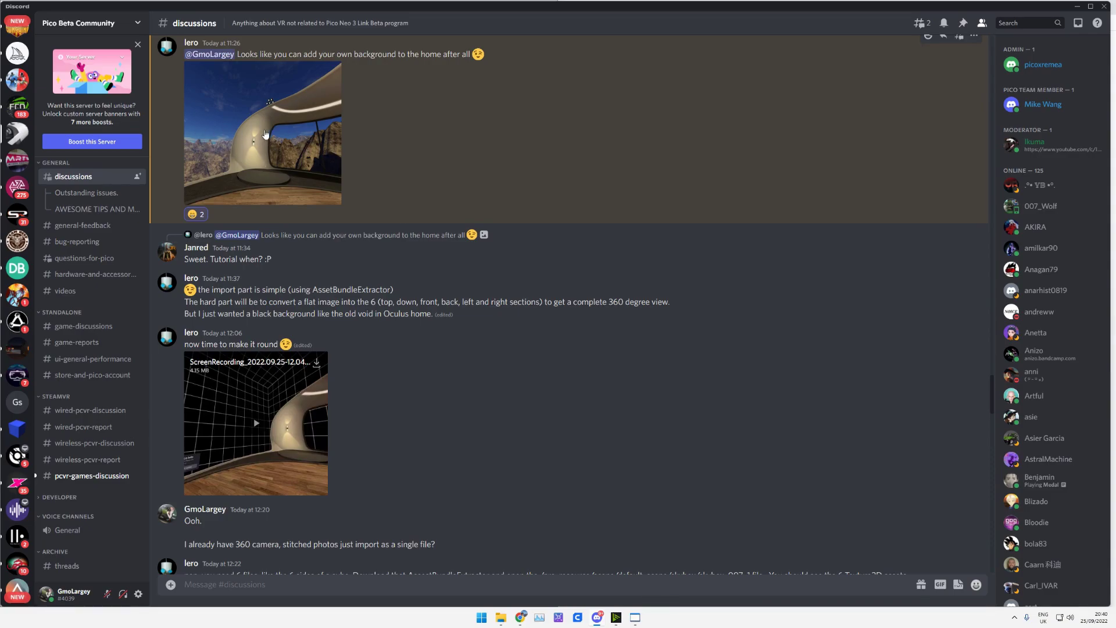
pyautogui.click(598, 620)
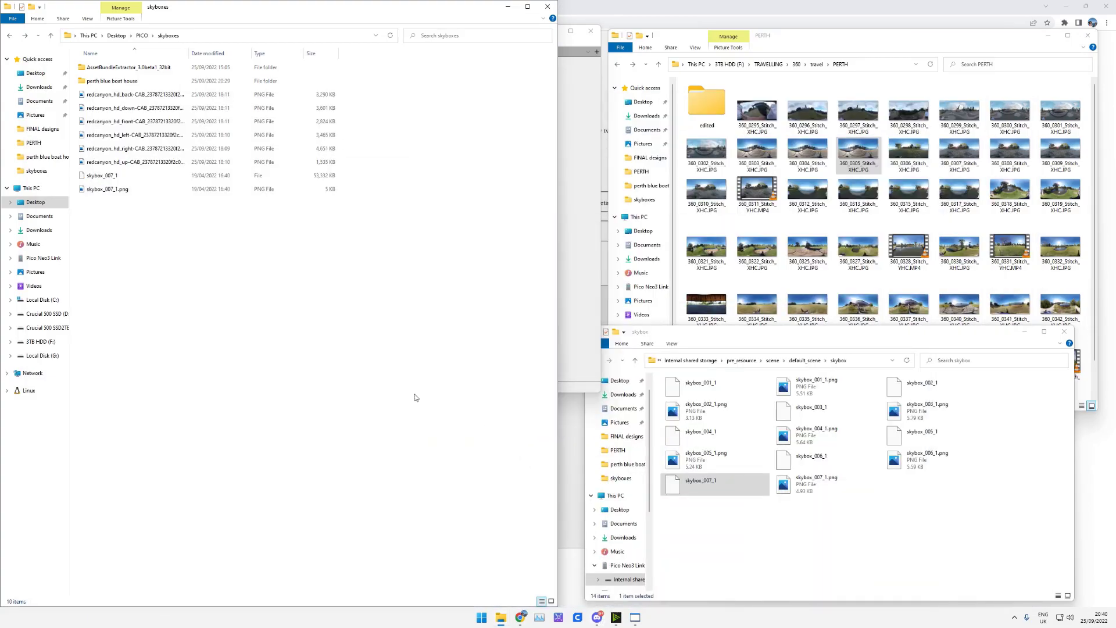
pyautogui.click(635, 622)
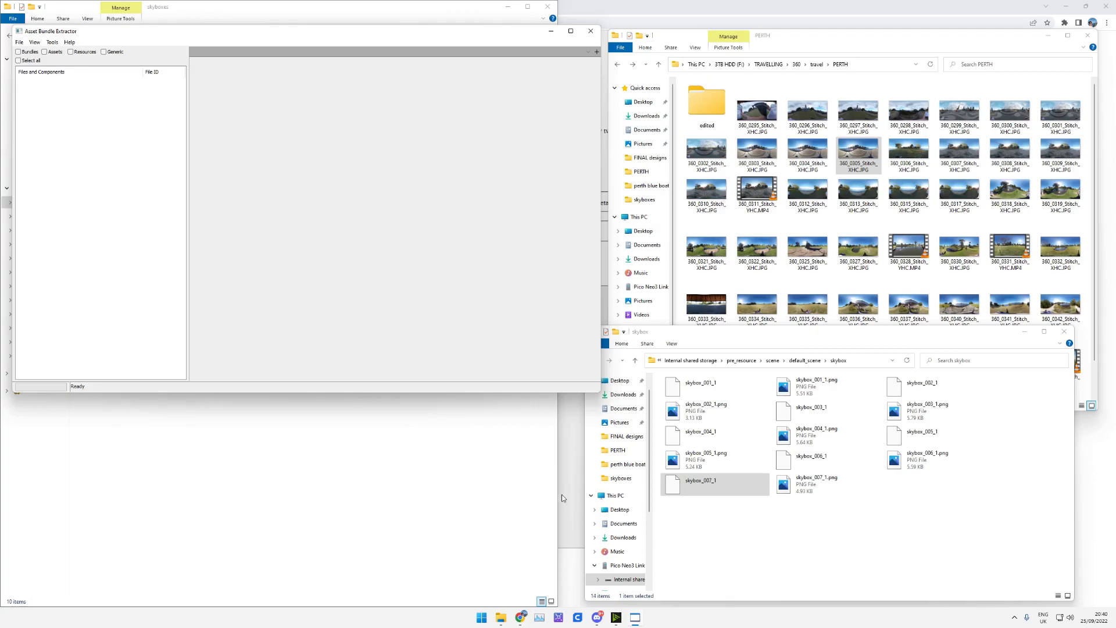
# Browse Pico Neo3 Link > Internal shared storage into the pre_resource folder.
pyautogui.click(747, 344)
pyautogui.click(703, 362)
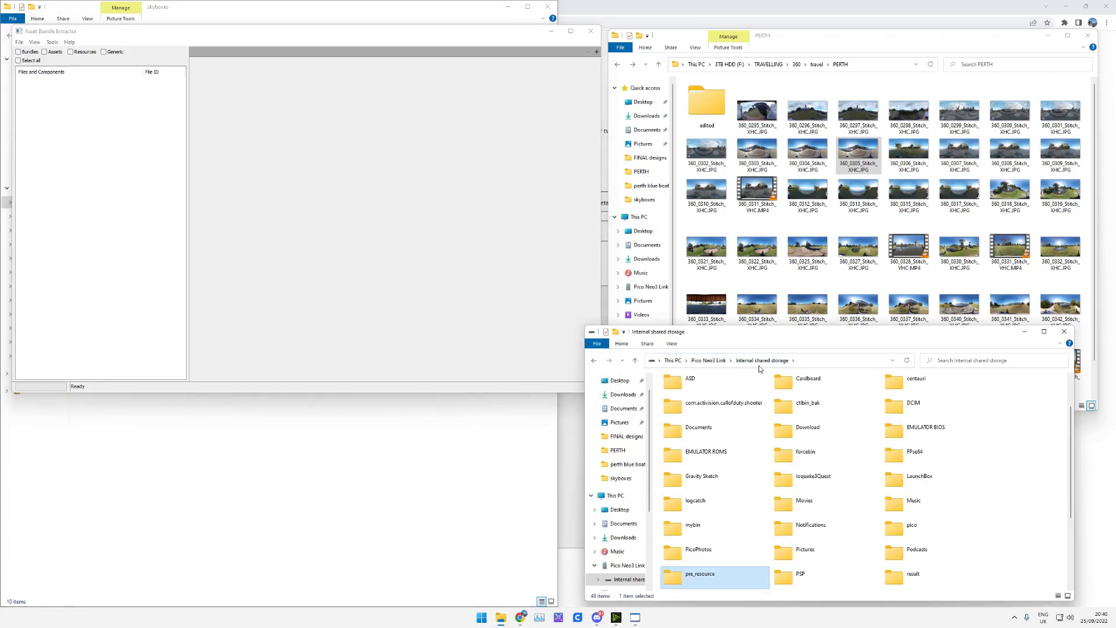
pyautogui.click(673, 361)
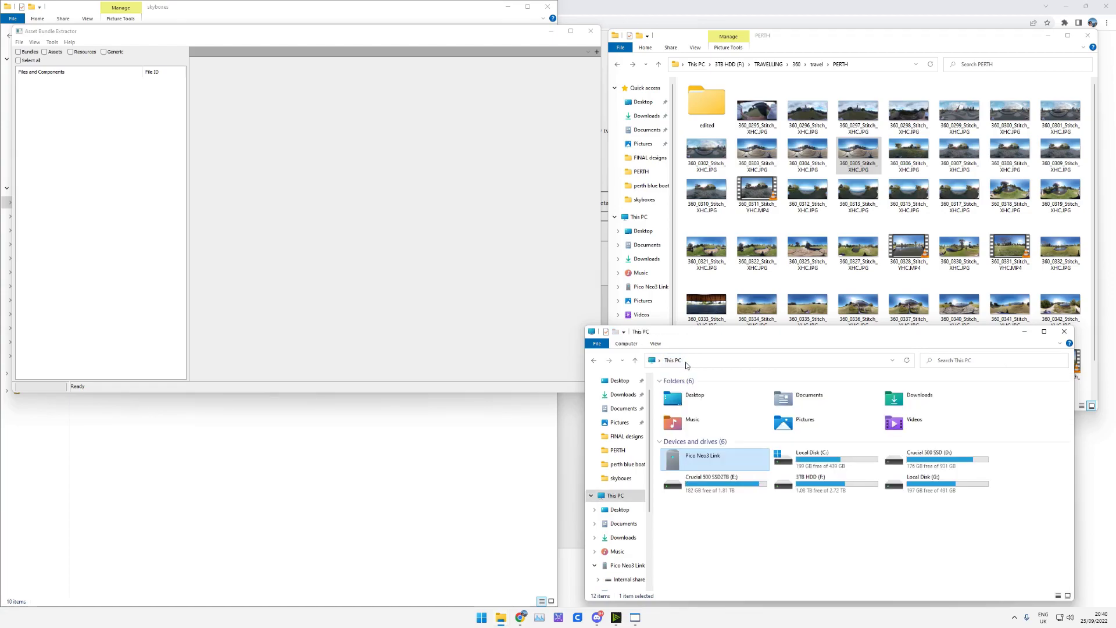
pyautogui.doubleClick(718, 458)
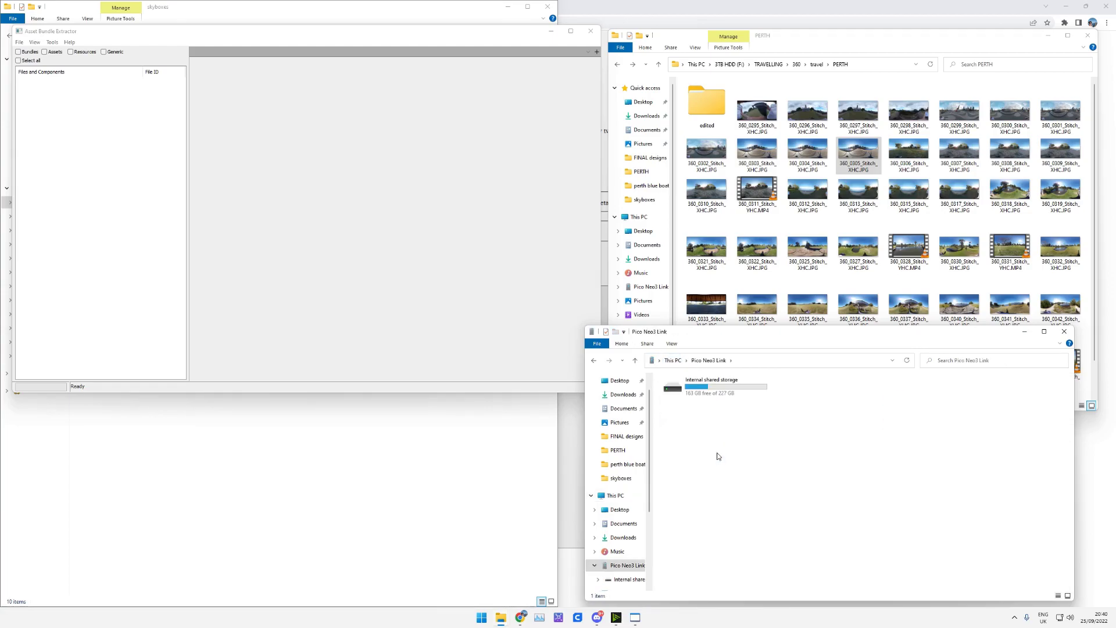
pyautogui.doubleClick(736, 391)
pyautogui.scroll(-5, 727, 512)
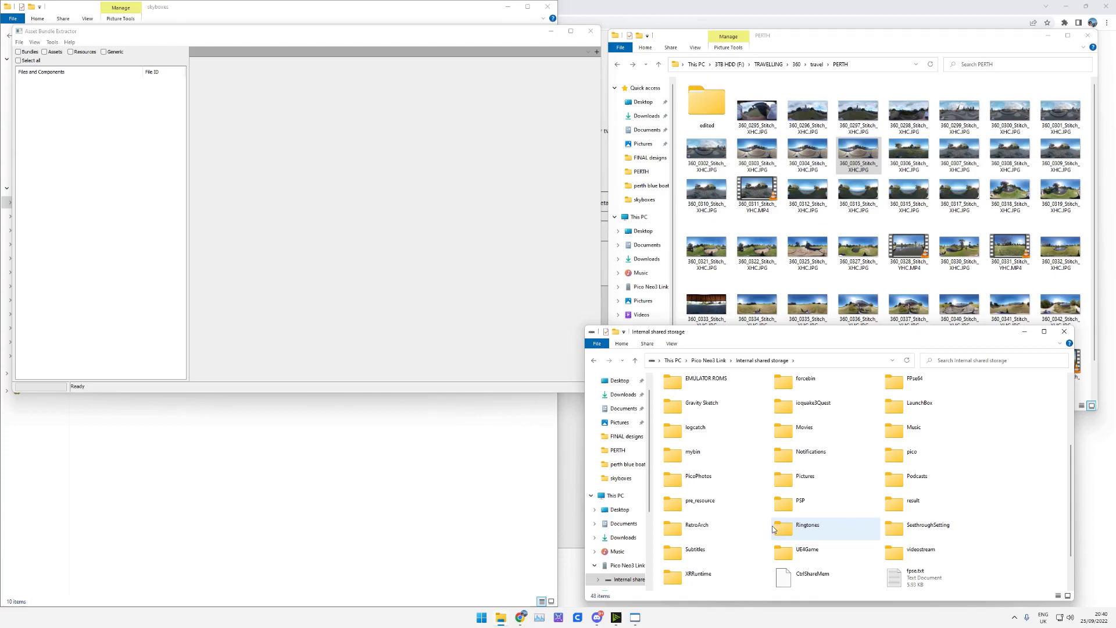
pyautogui.doubleClick(721, 504)
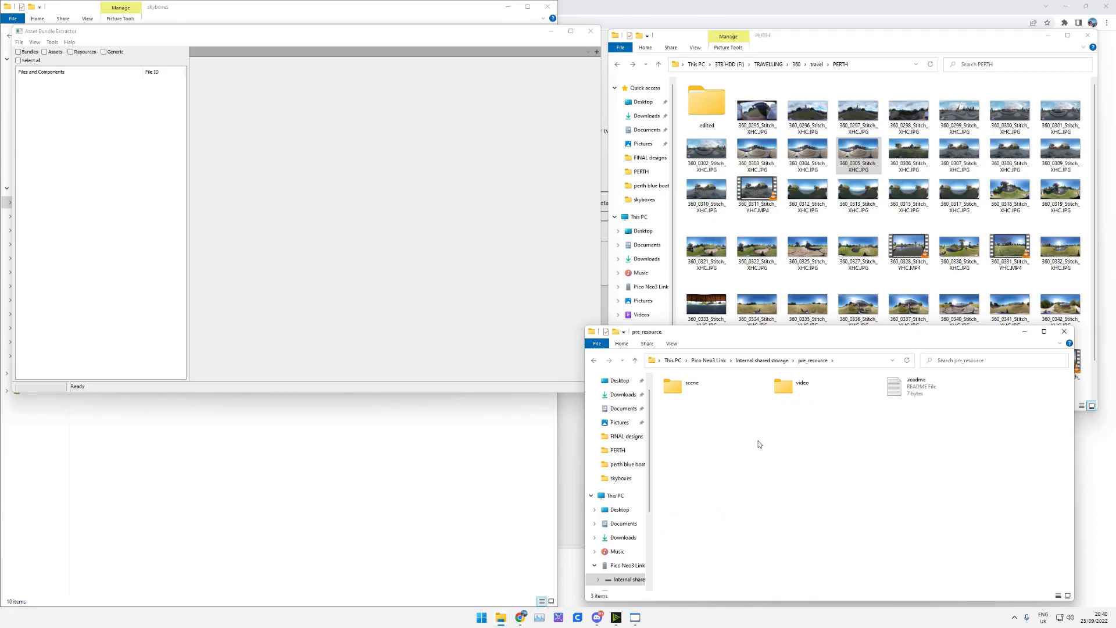
# Open scene > default_scene > skybox and select the skybox_007_1 file.
pyautogui.doubleClick(697, 390)
pyautogui.doubleClick(703, 388)
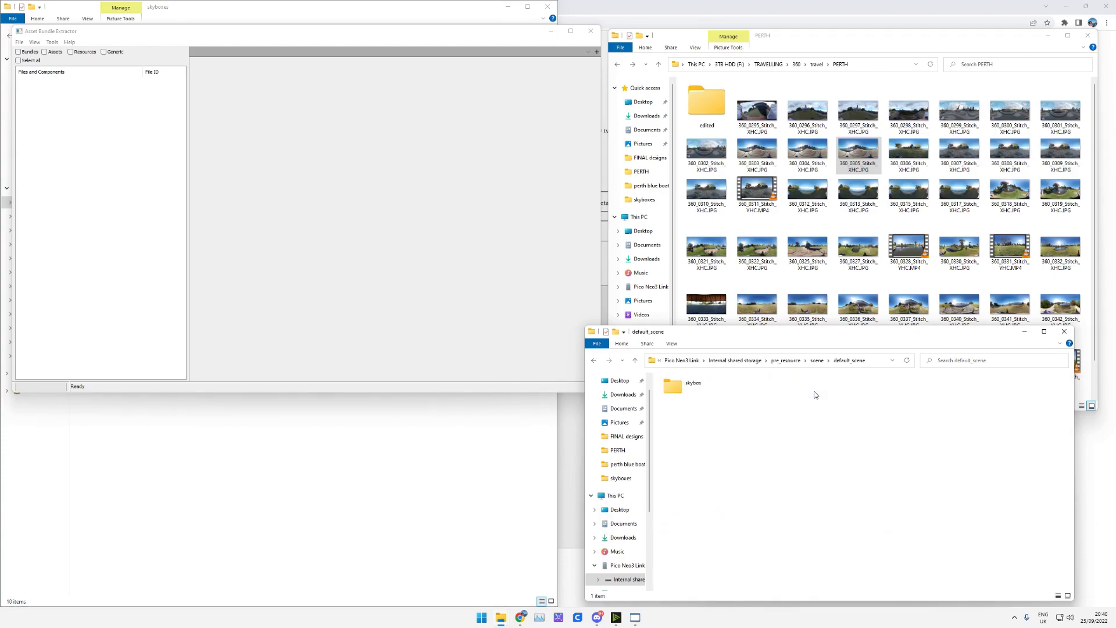
pyautogui.click(594, 360)
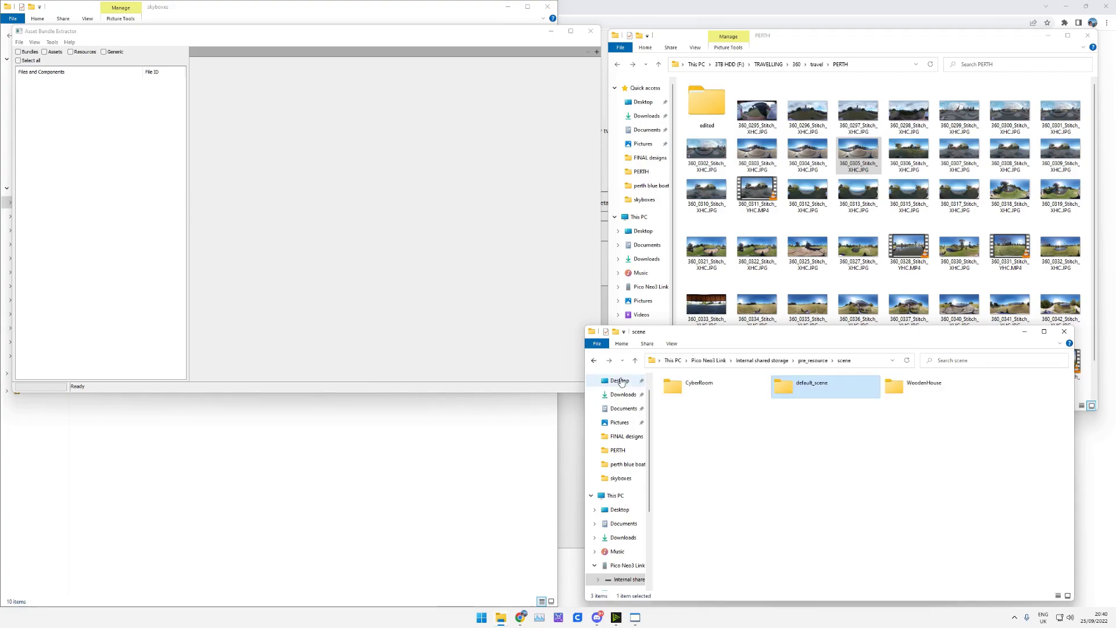
pyautogui.doubleClick(812, 393)
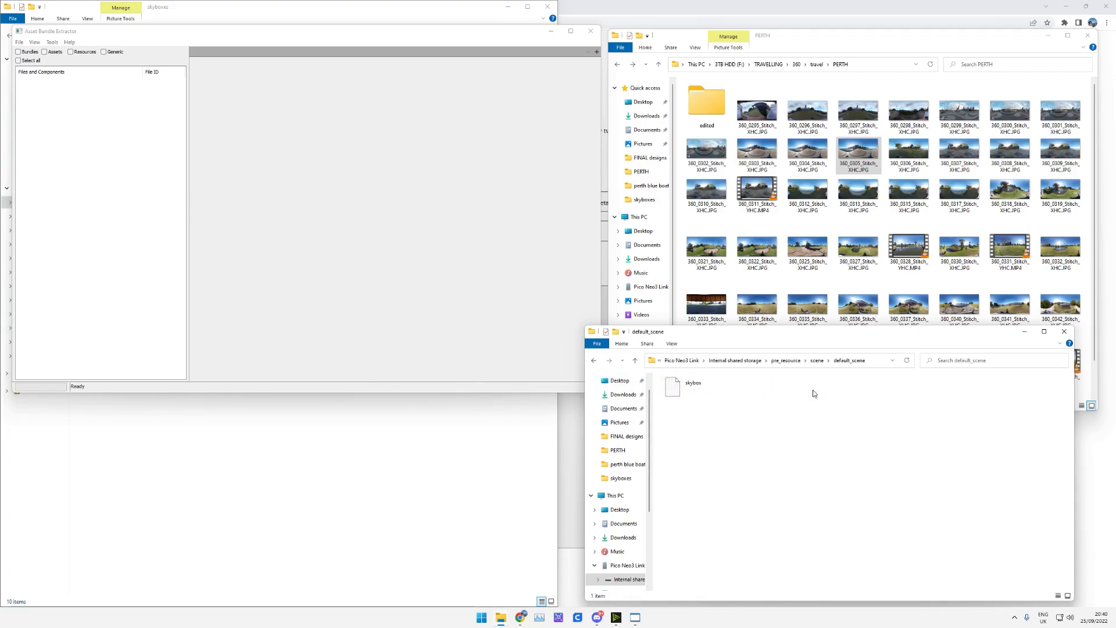
pyautogui.doubleClick(704, 389)
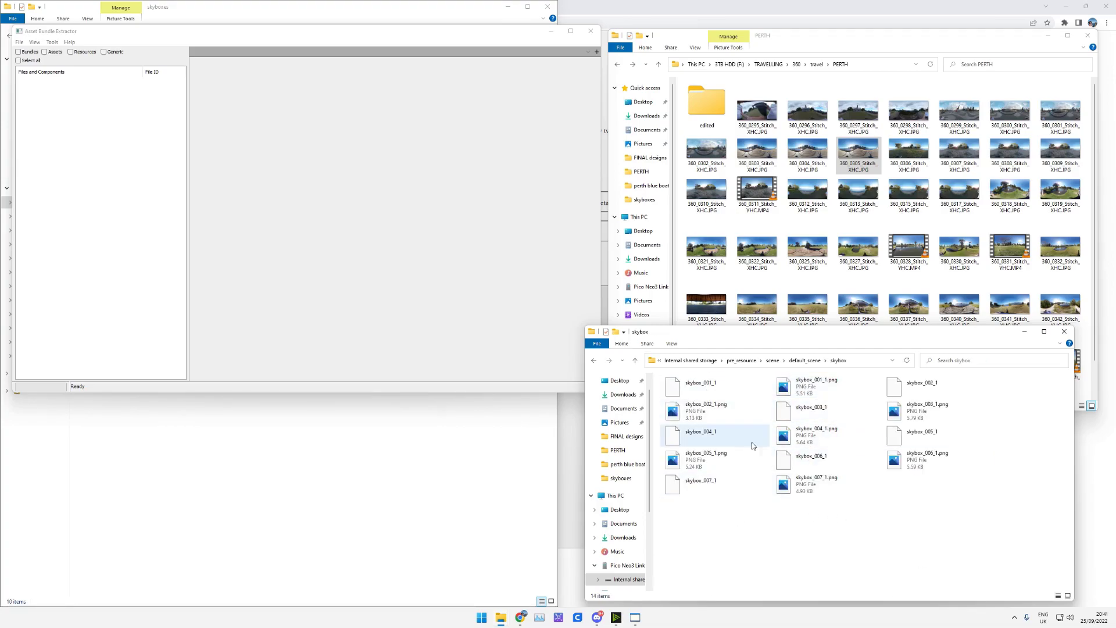
pyautogui.click(698, 487)
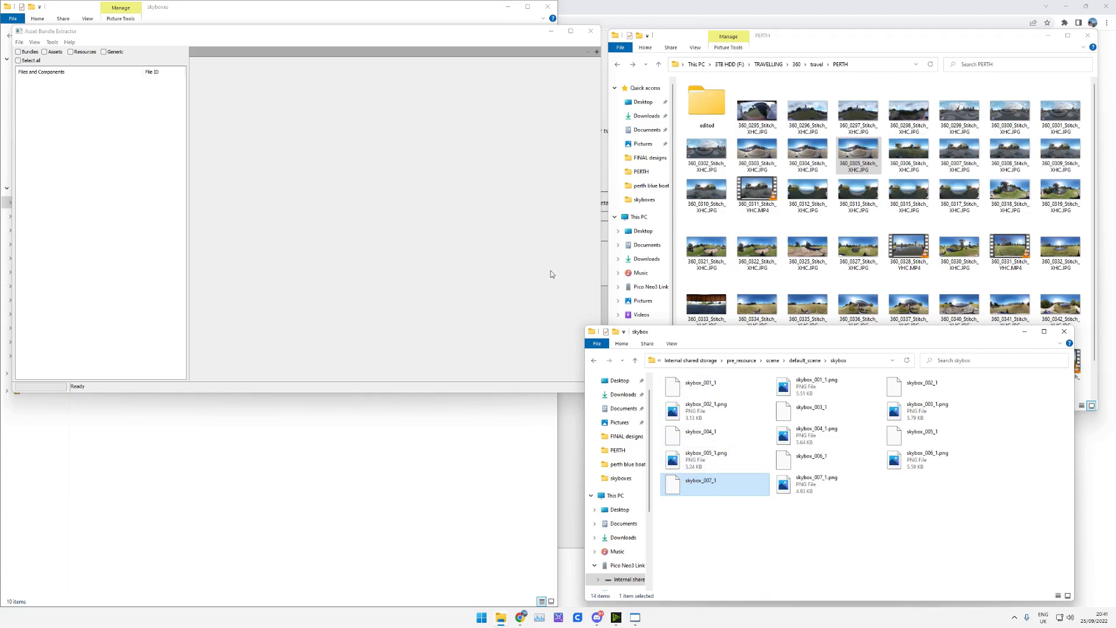
pyautogui.click(502, 622)
# Start opening a bundle file from Asset Bundle Extractor's File menu.
pyautogui.click(445, 587)
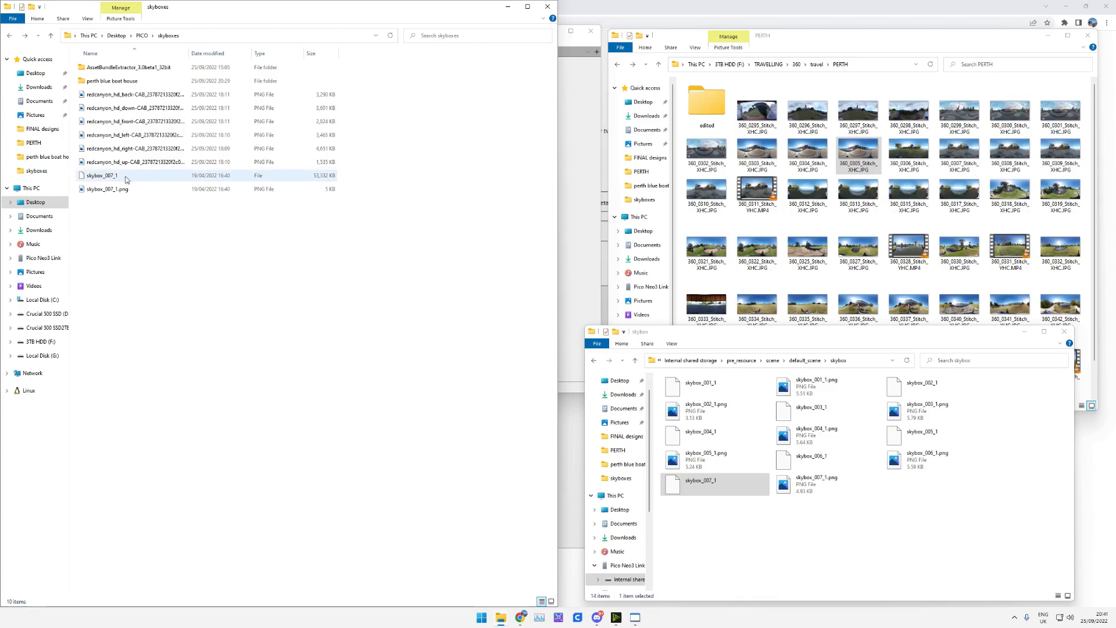
pyautogui.click(635, 618)
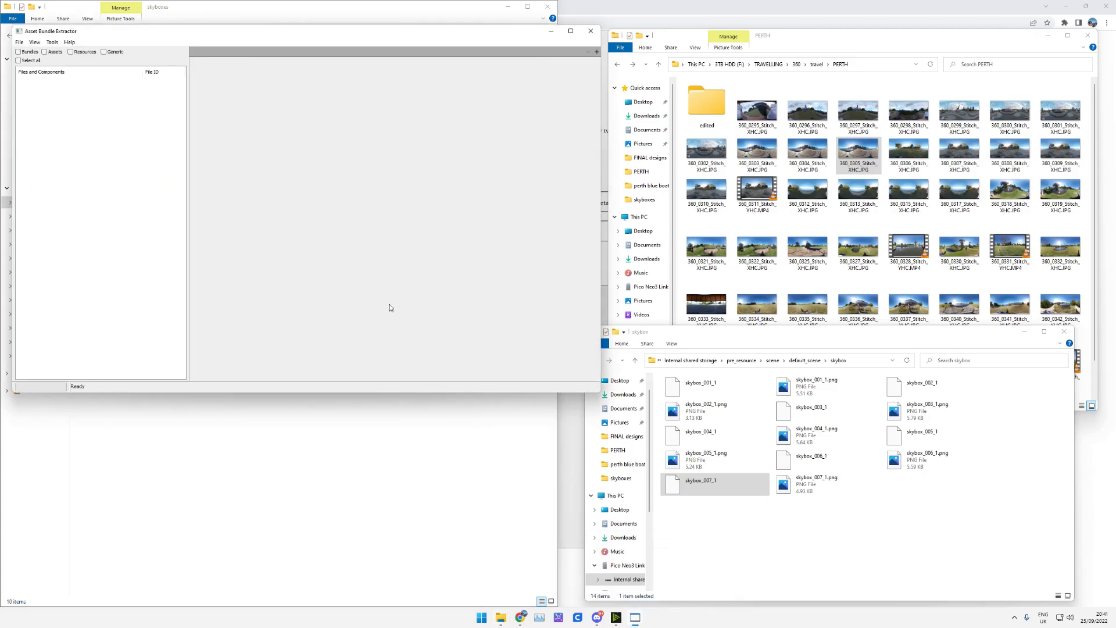
pyautogui.click(20, 43)
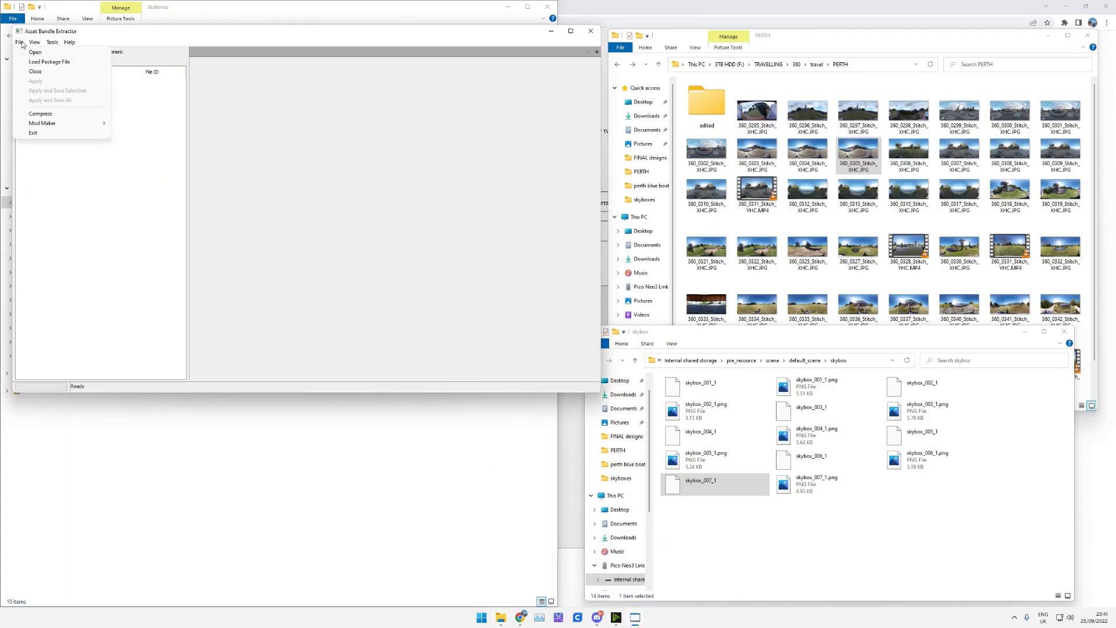
pyautogui.click(29, 52)
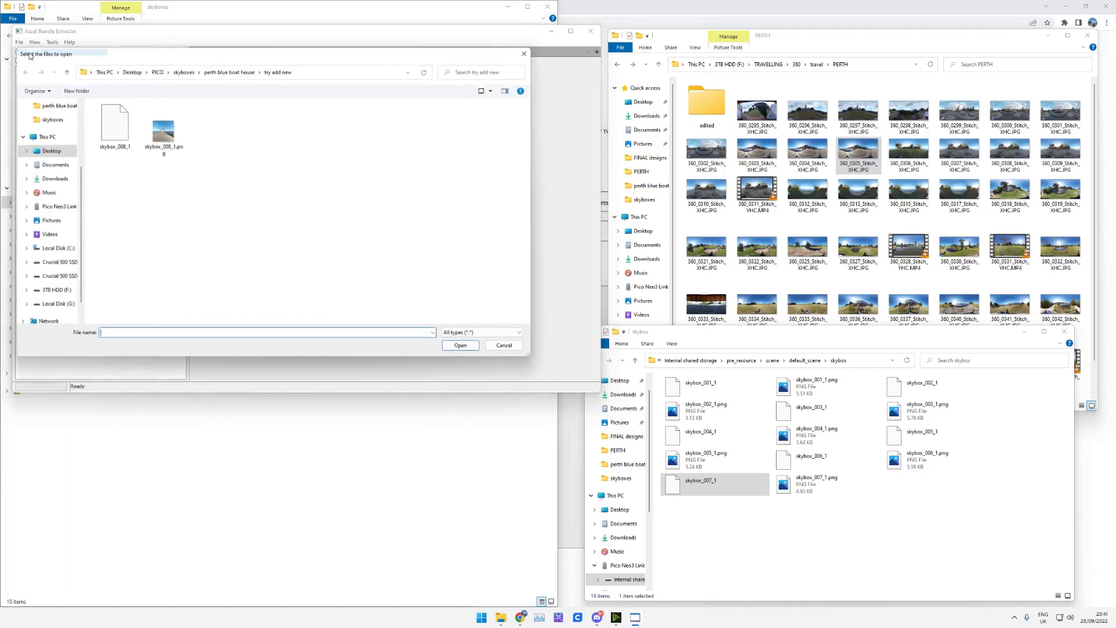
# Browse to Desktop > PICO > skyboxes and load the skybox_007_1 bundle.
pyautogui.click(189, 75)
pyautogui.click(158, 73)
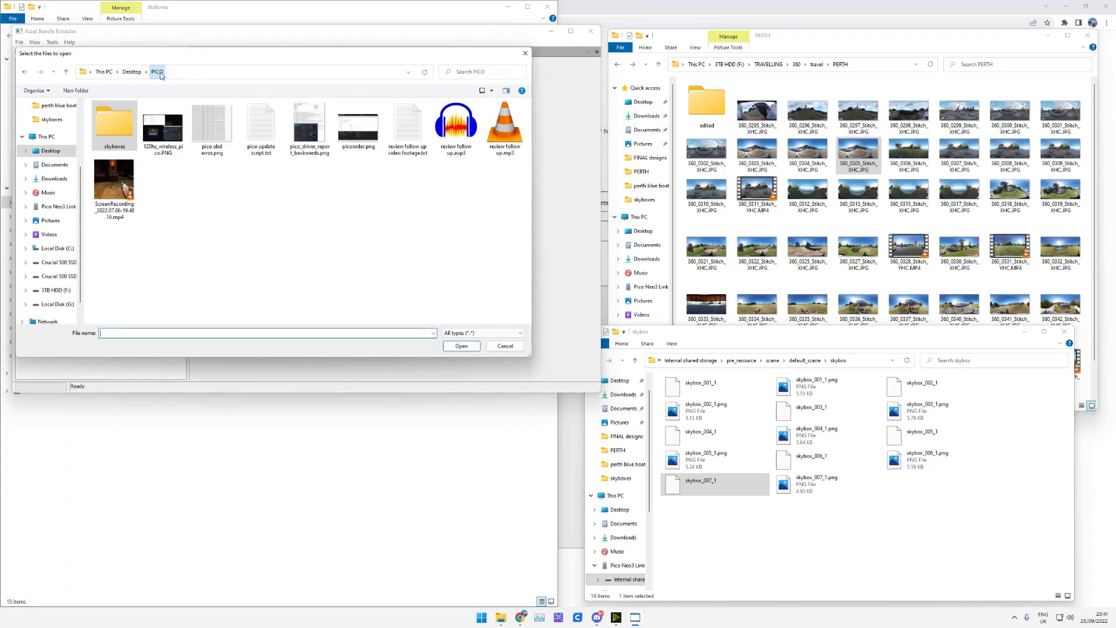
pyautogui.doubleClick(115, 123)
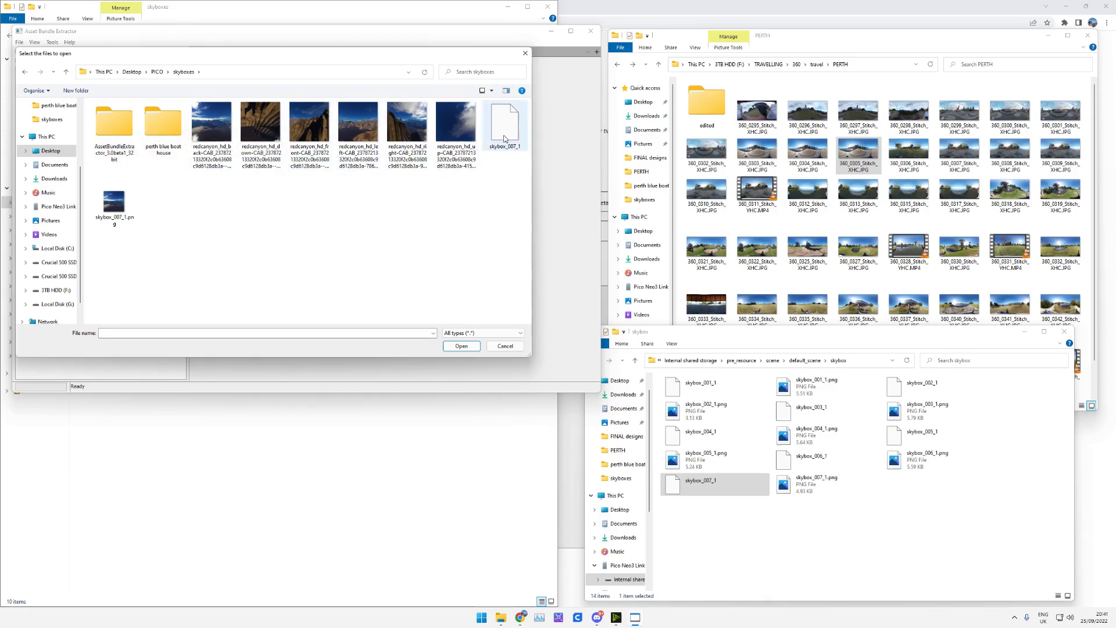
pyautogui.click(738, 493)
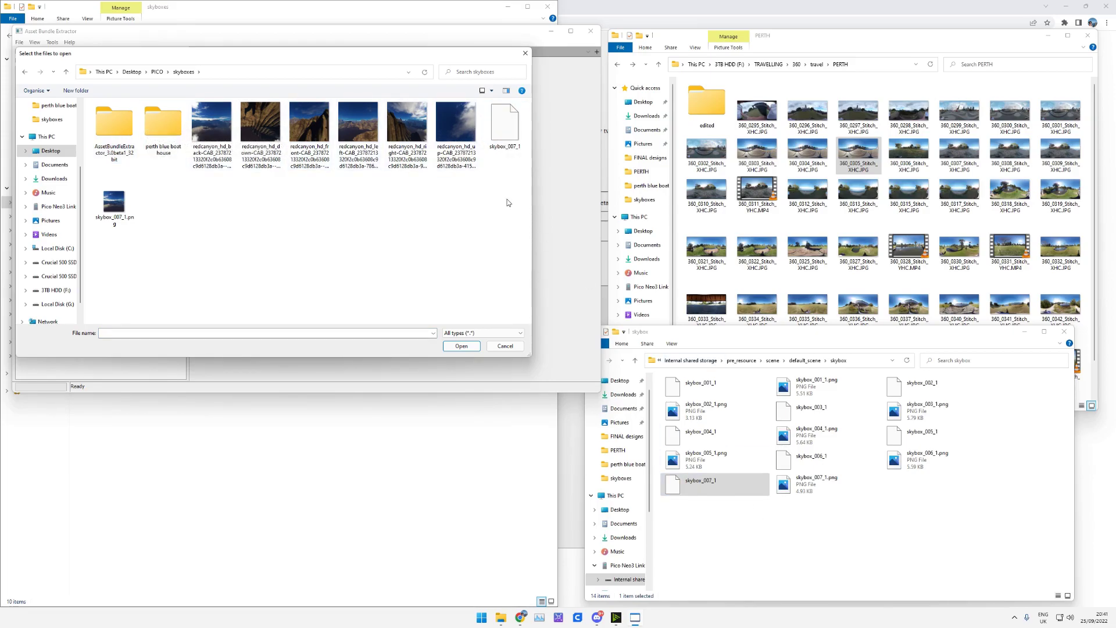
pyautogui.doubleClick(510, 129)
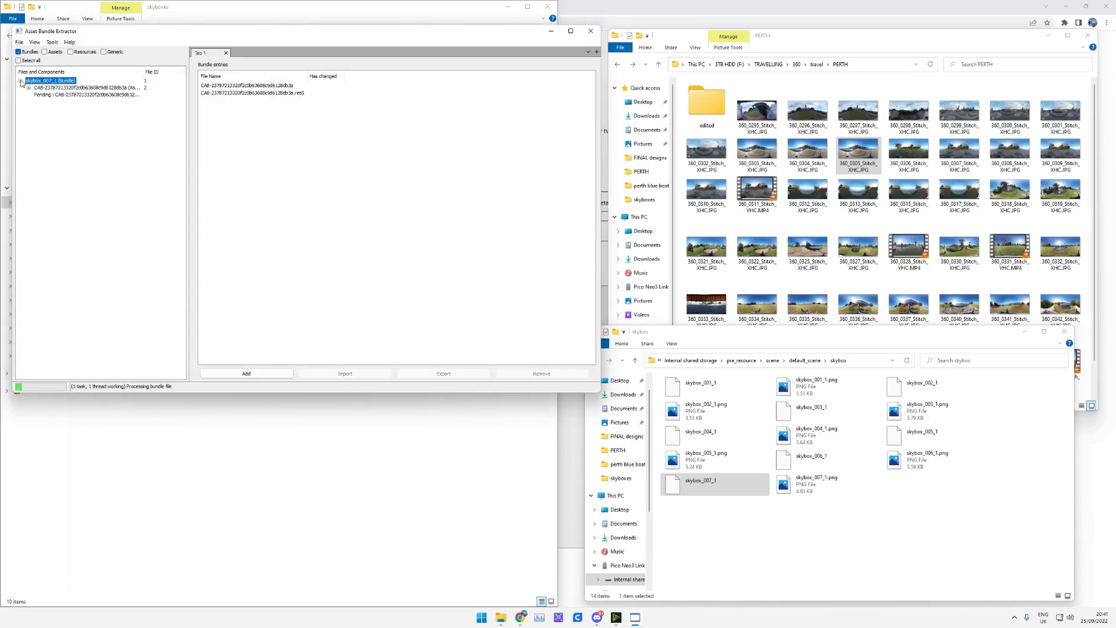
# Expand the skybox_007_1 bundle tree to check its CAB and .resS entries.
pyautogui.click(29, 88)
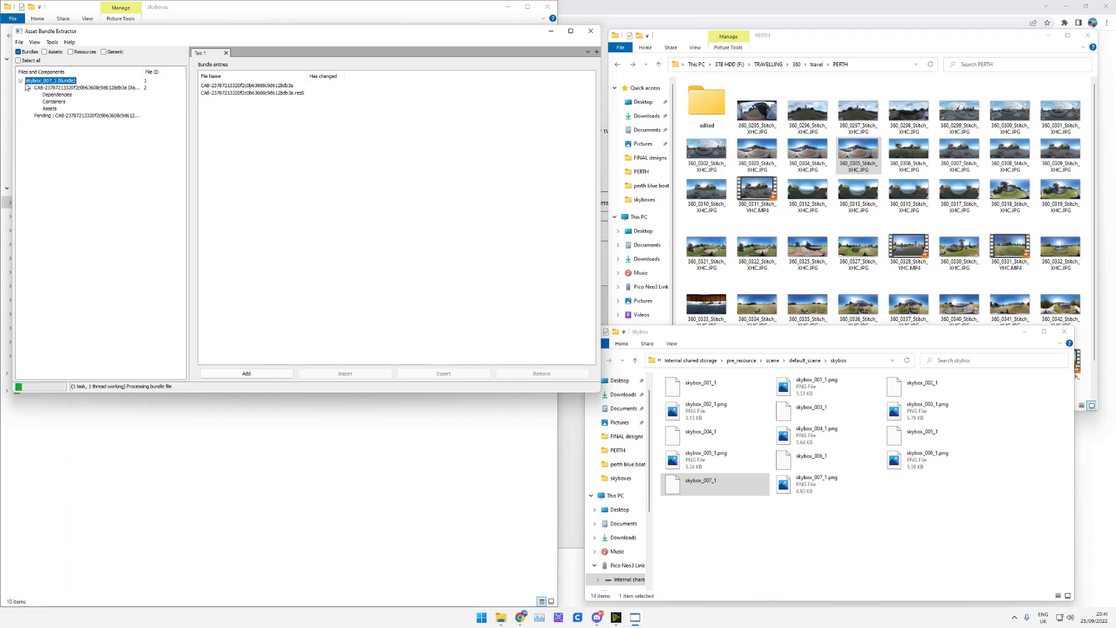
pyautogui.click(19, 81)
pyautogui.click(20, 82)
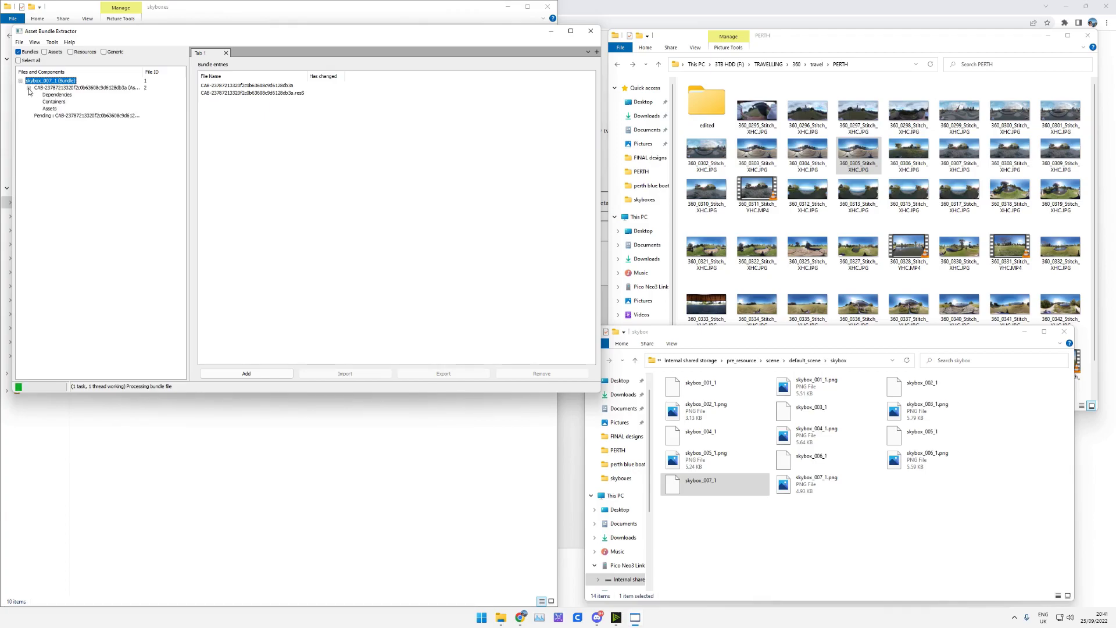
pyautogui.click(28, 87)
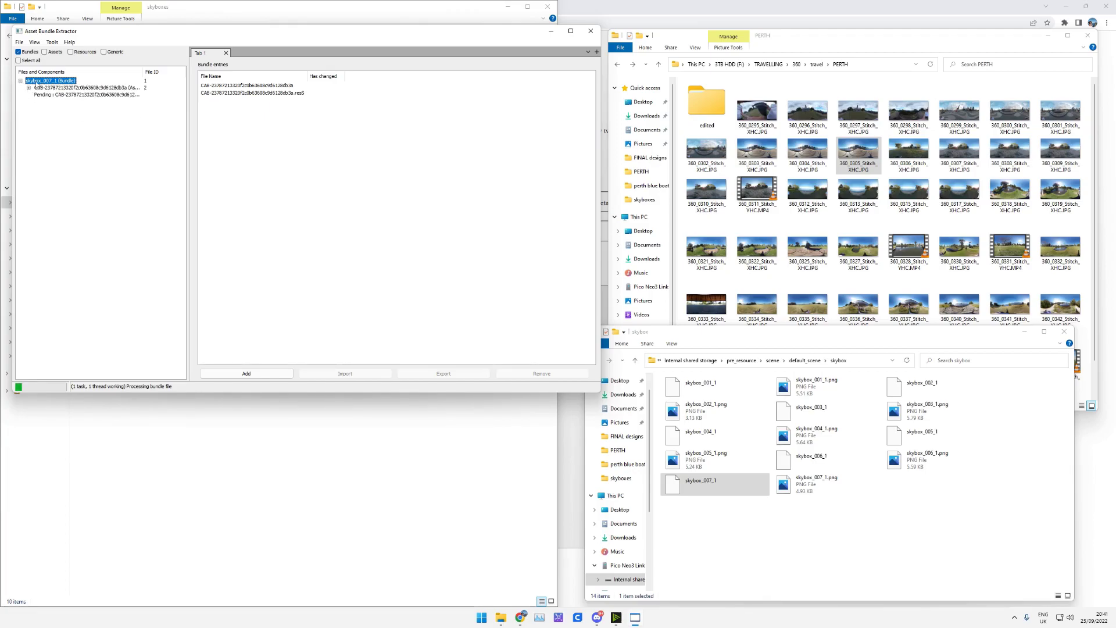
pyautogui.click(267, 124)
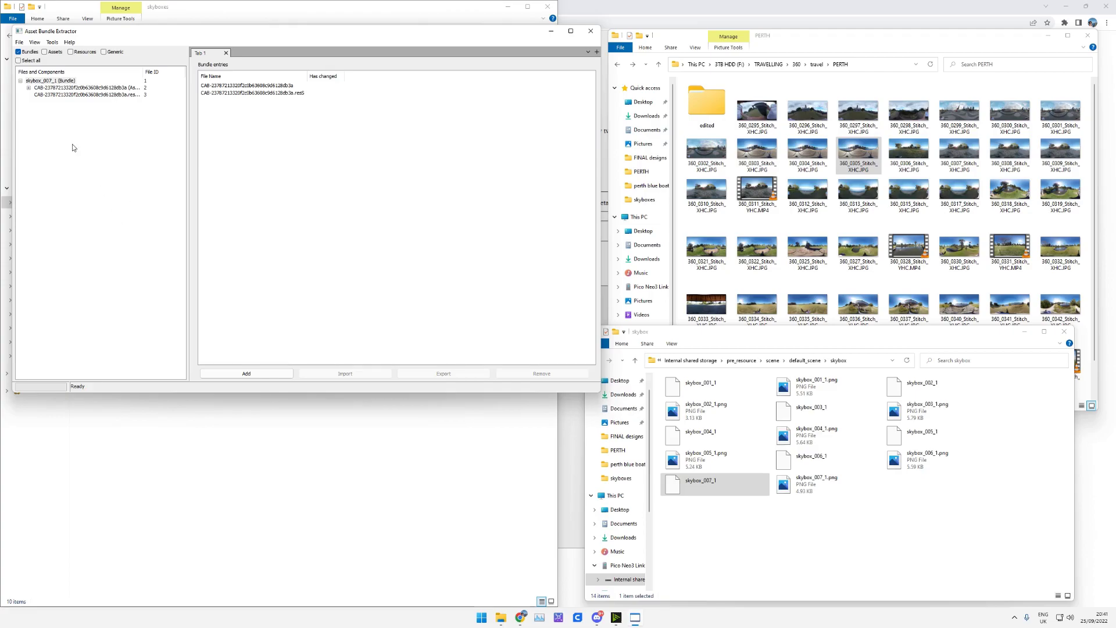
# Expand the CAB entry and list its six redcanyon_hd textures, 07.mat material and shader.
pyautogui.click(30, 81)
pyautogui.click(29, 88)
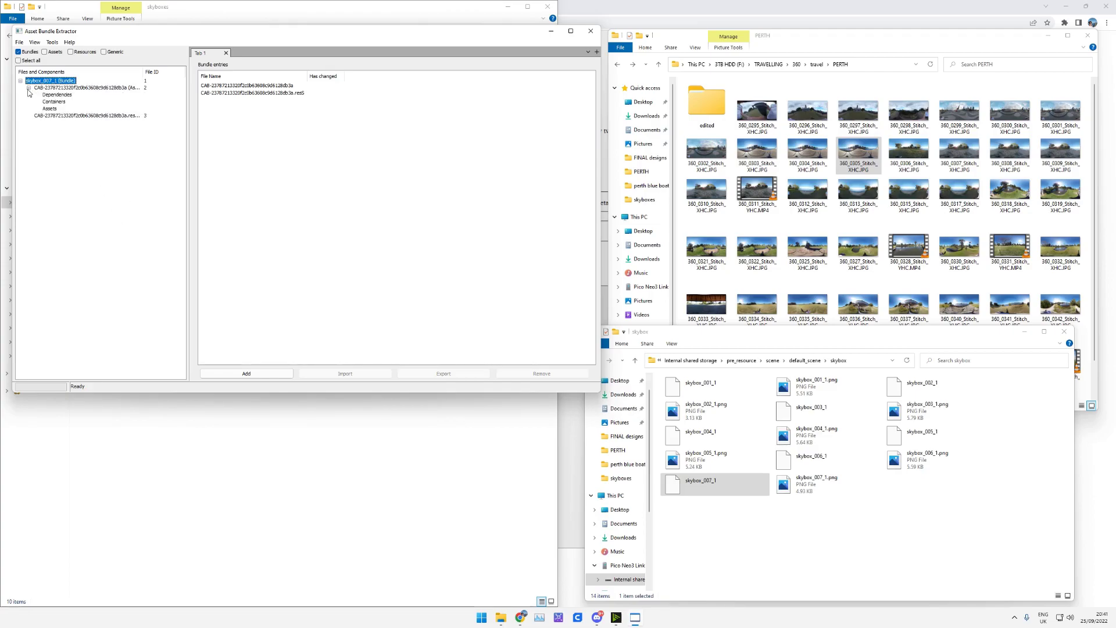
pyautogui.click(50, 109)
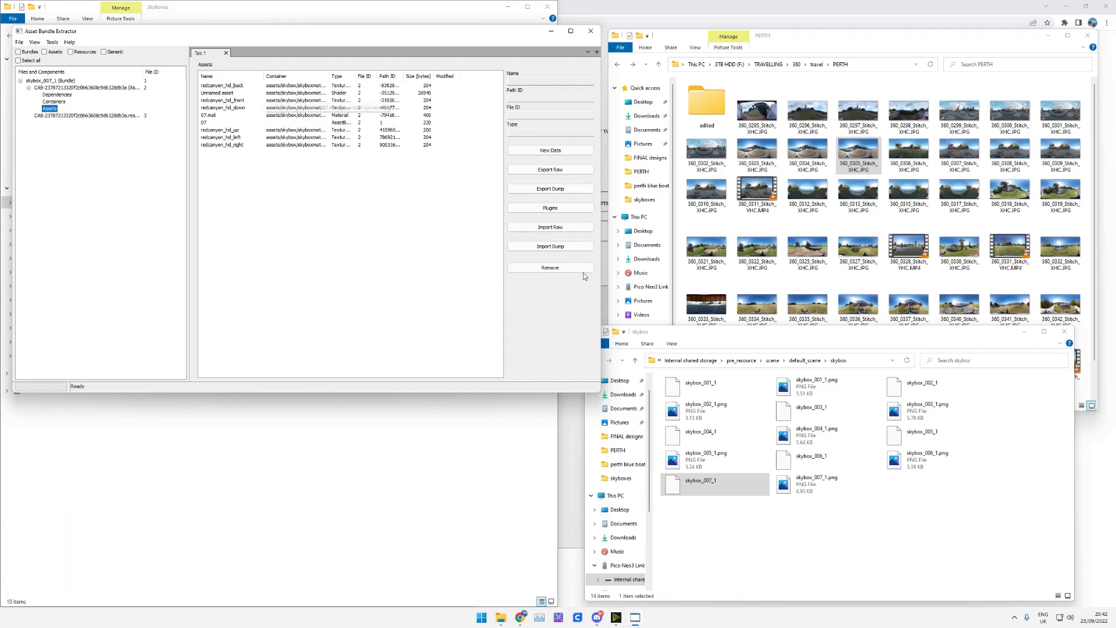
pyautogui.moveTo(500, 617)
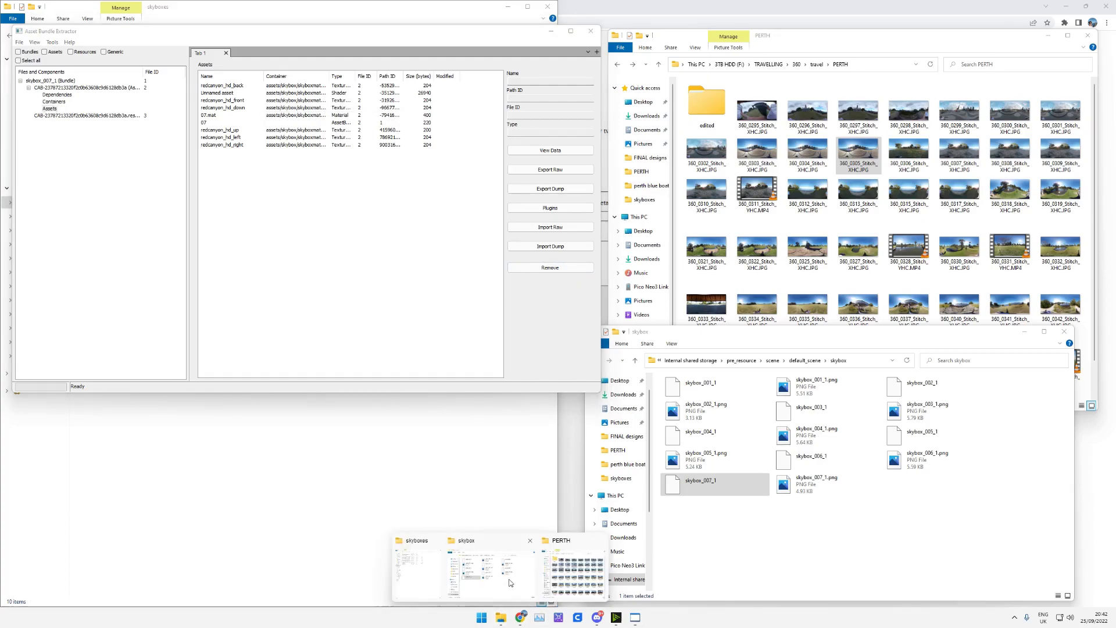
pyautogui.moveTo(492, 585)
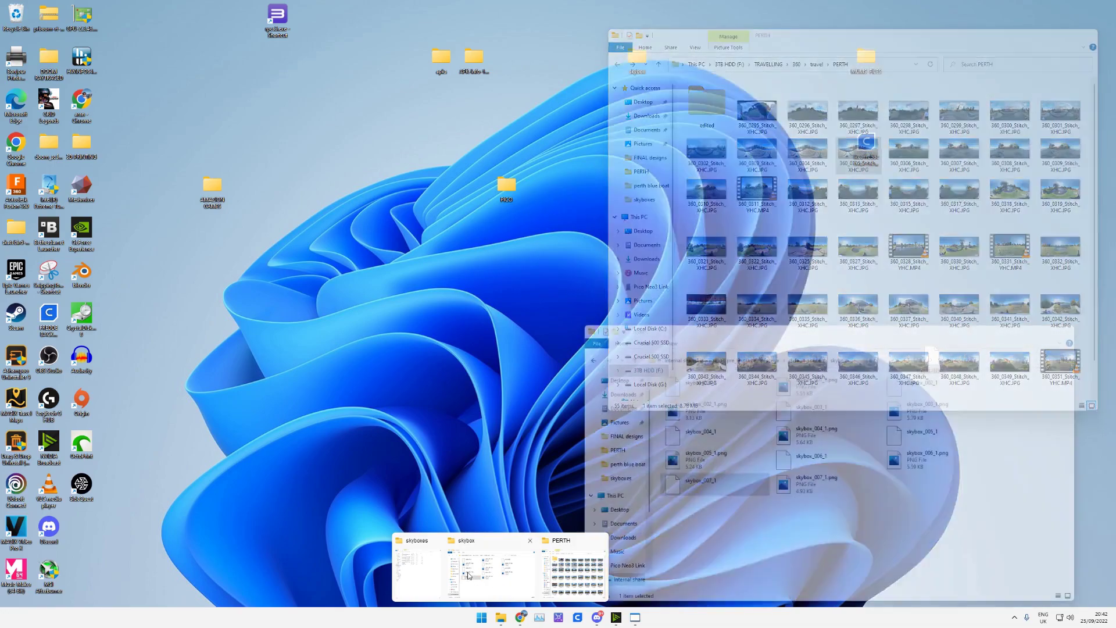
pyautogui.click(433, 576)
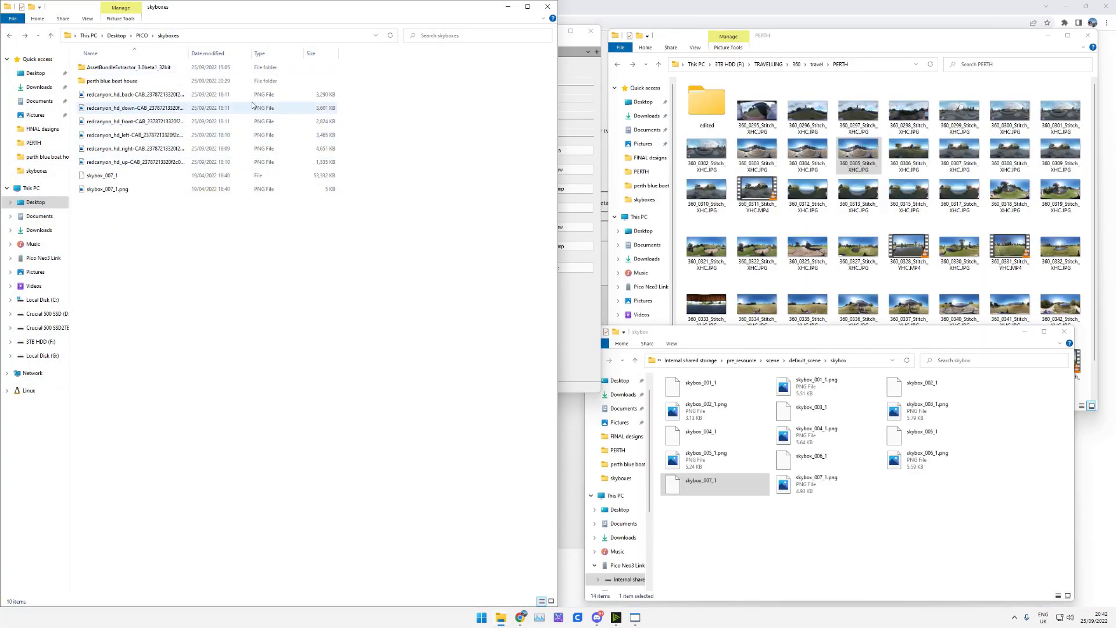
pyautogui.doubleClick(146, 99)
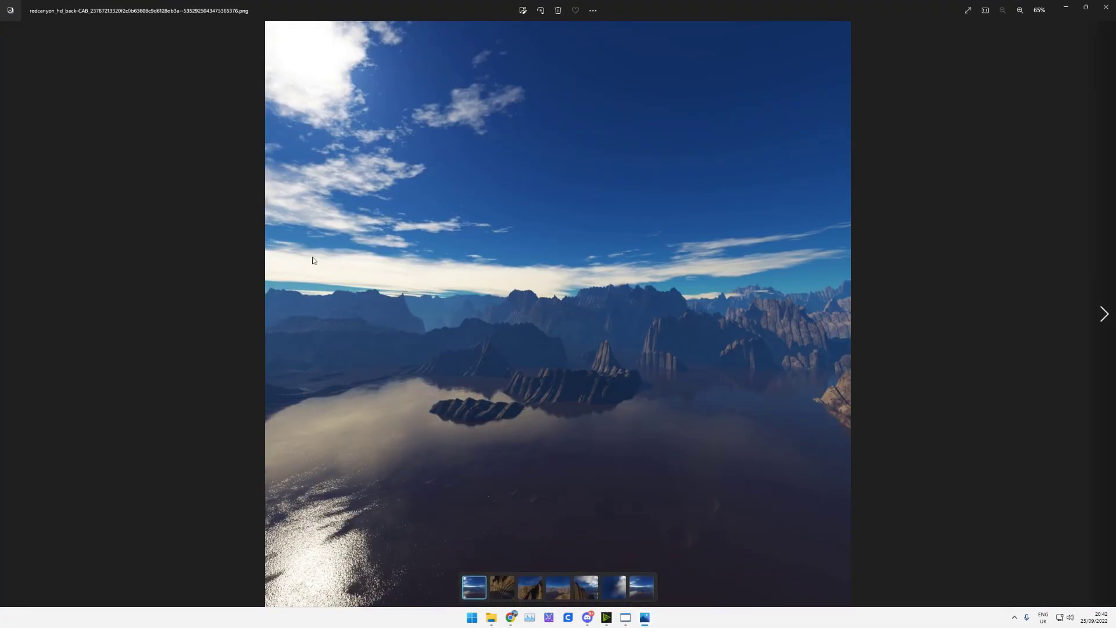
pyautogui.click(1108, 6)
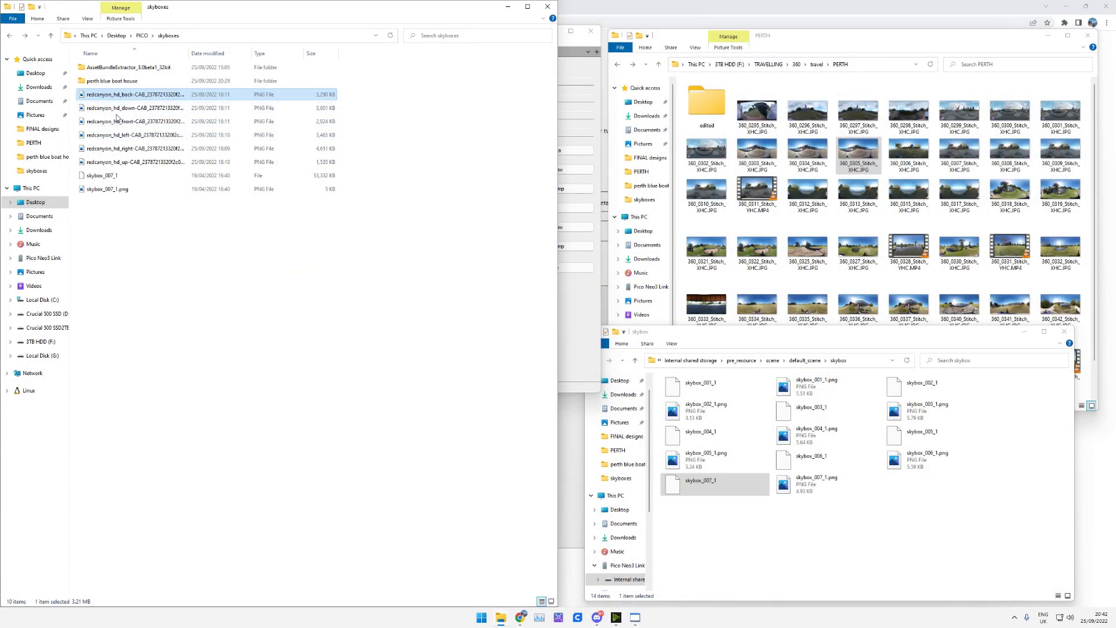
pyautogui.doubleClick(129, 108)
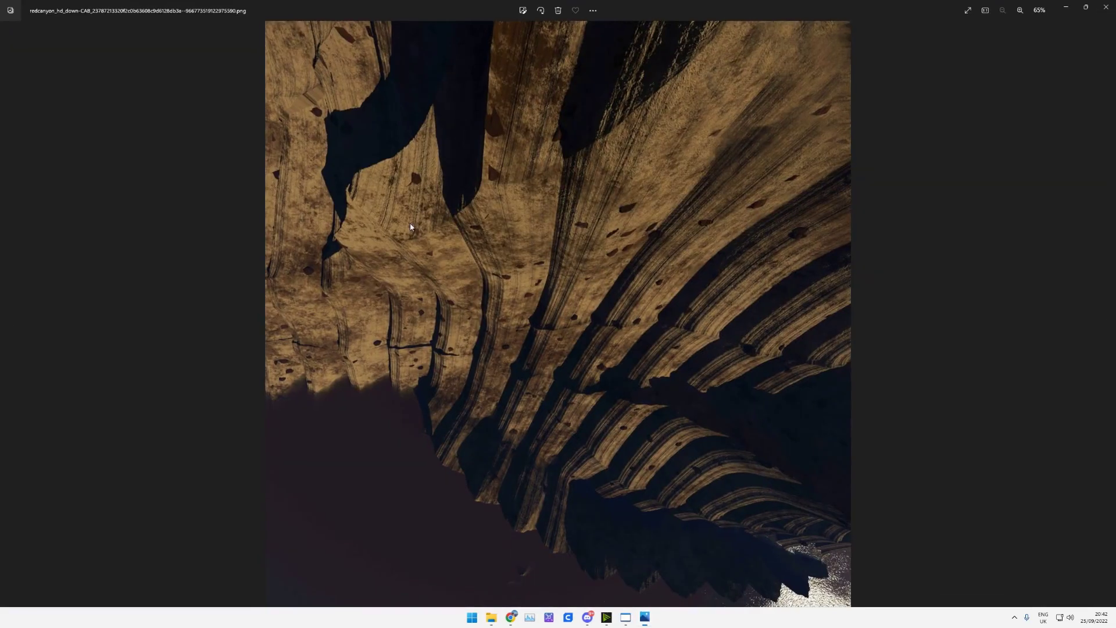
pyautogui.click(1104, 7)
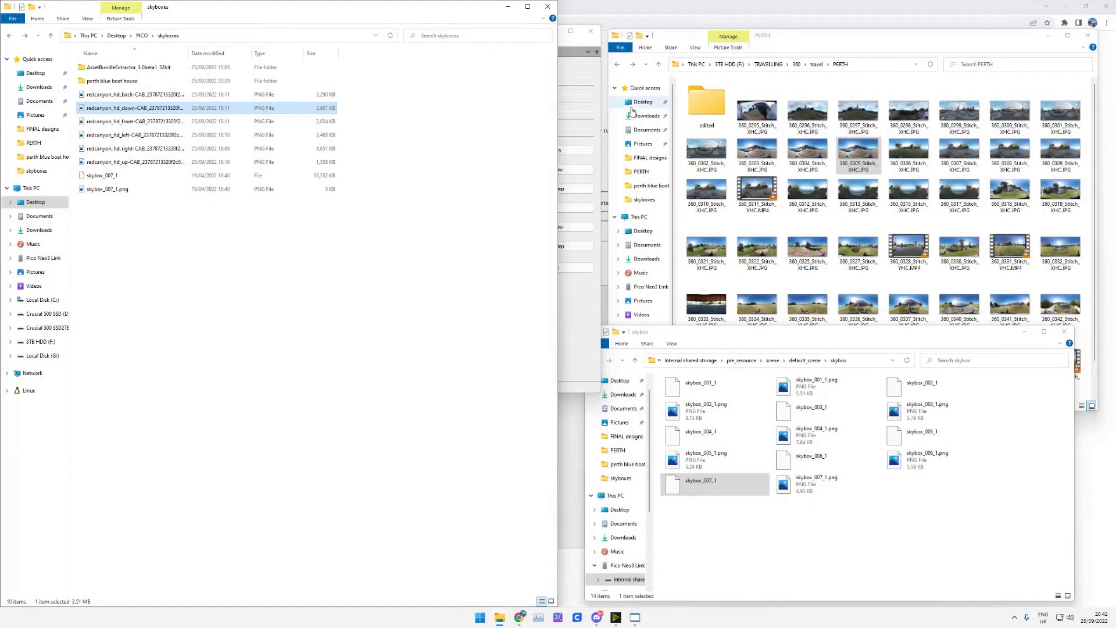
pyautogui.doubleClick(140, 135)
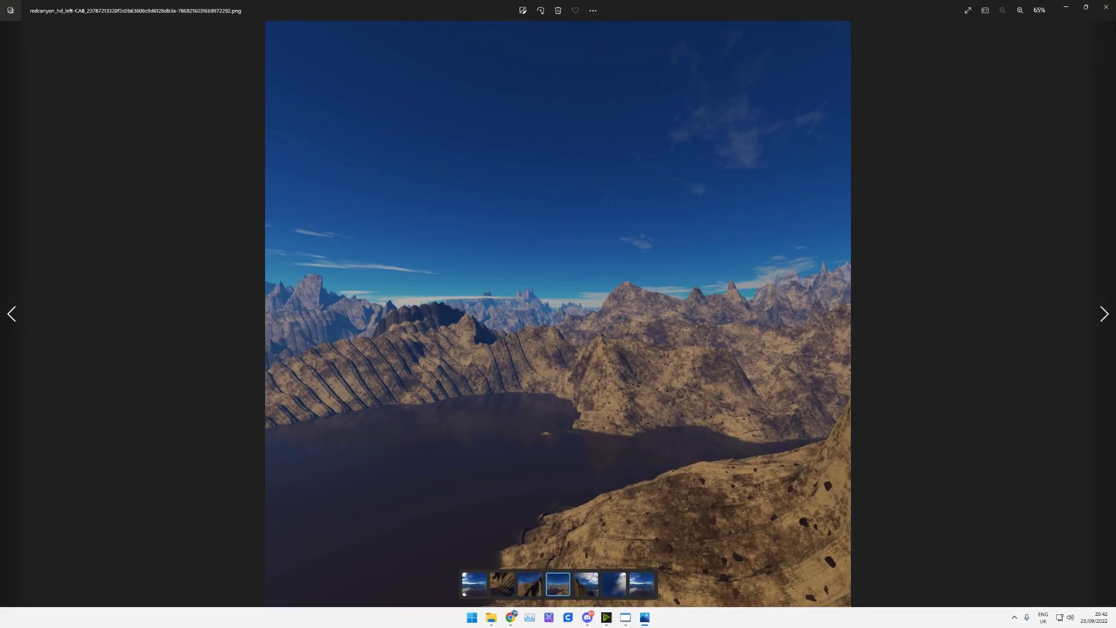
pyautogui.click(1105, 8)
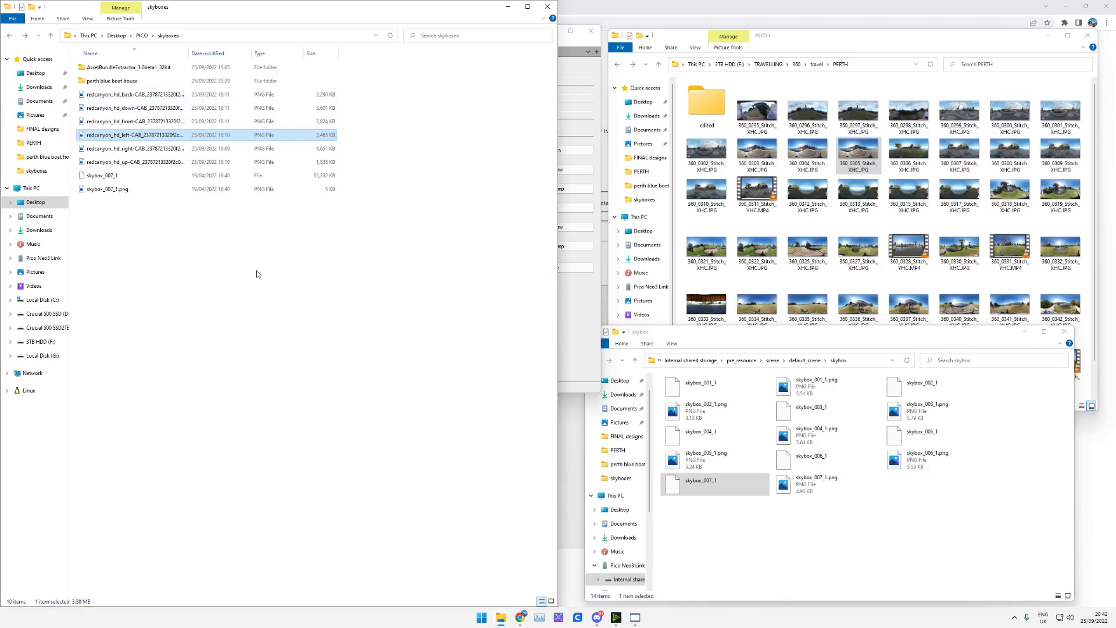
# Try exporting redcanyon_hd_up via Plugins > Export to .png, then cancel the save.
pyautogui.click(634, 621)
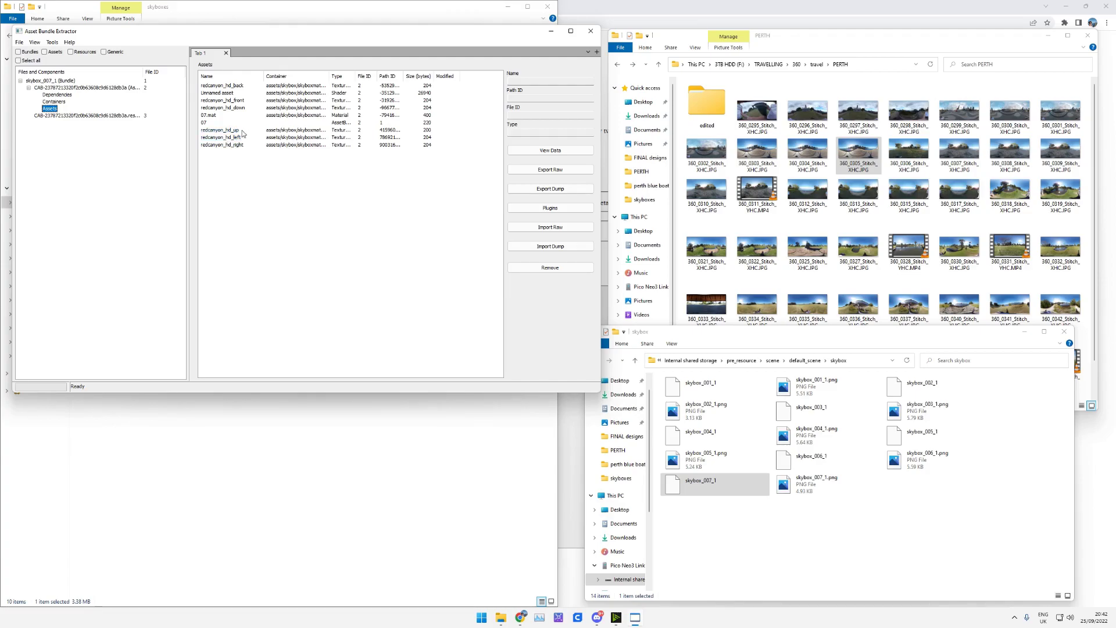
pyautogui.click(226, 132)
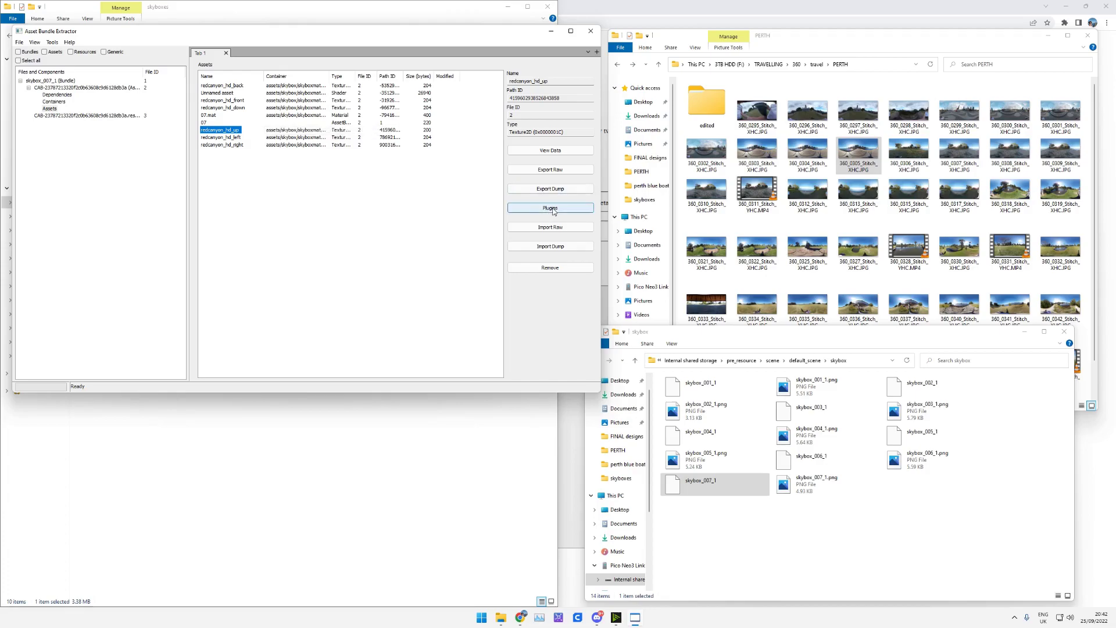
pyautogui.click(553, 210)
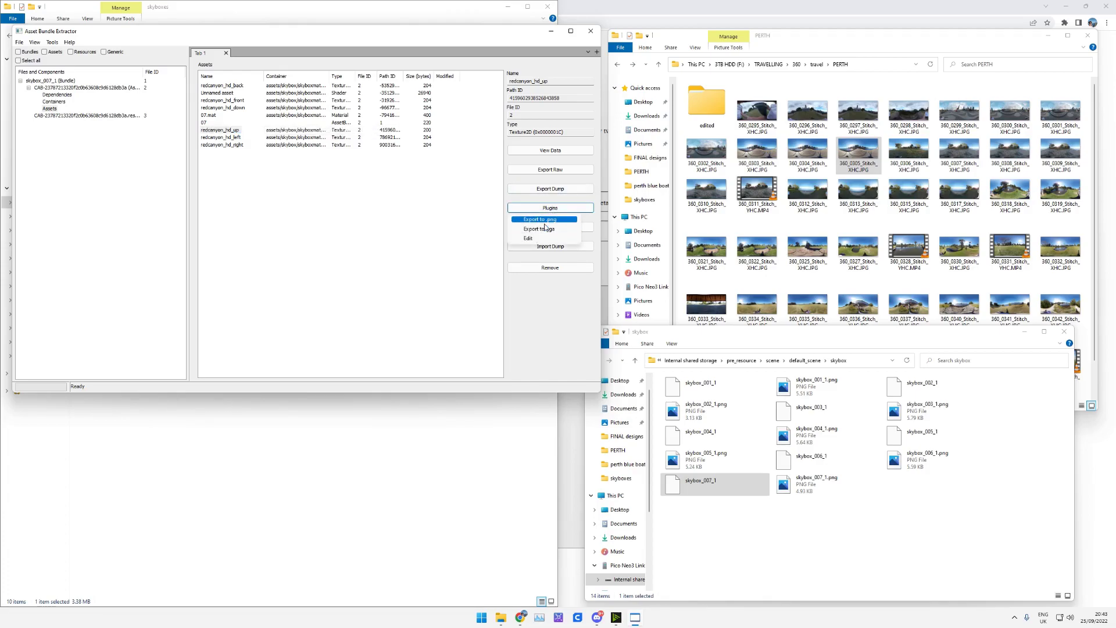
pyautogui.click(547, 221)
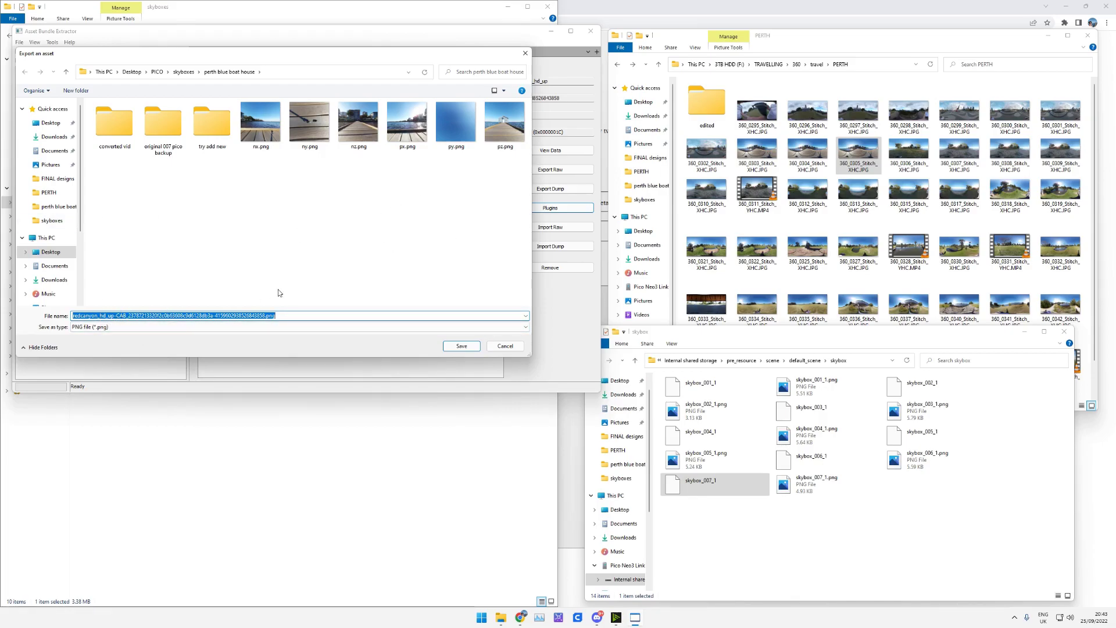
pyautogui.click(506, 347)
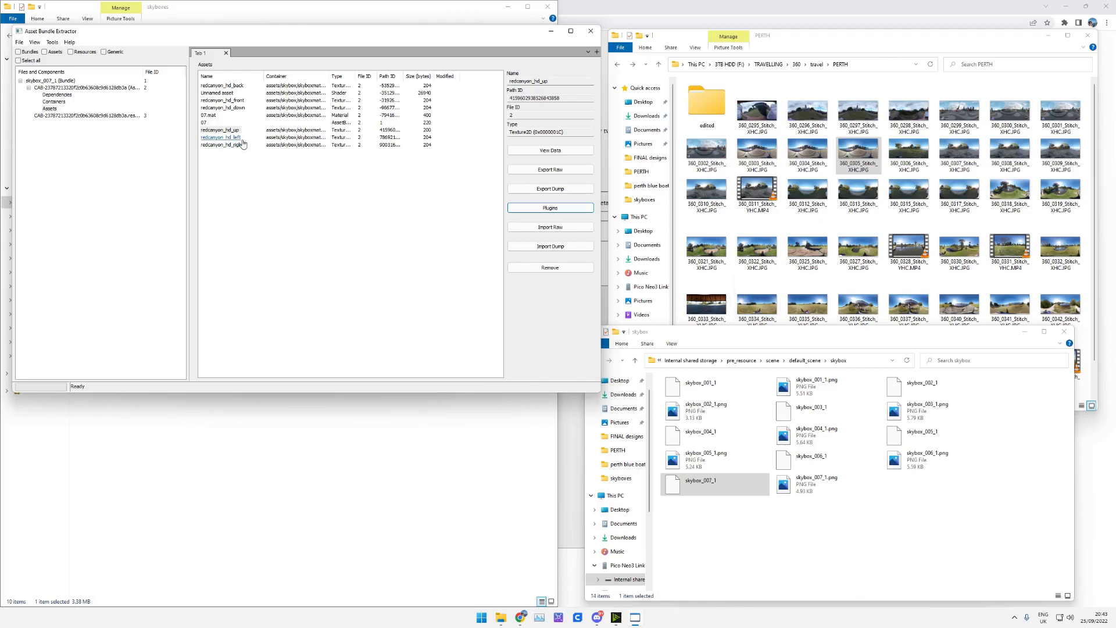
pyautogui.click(473, 204)
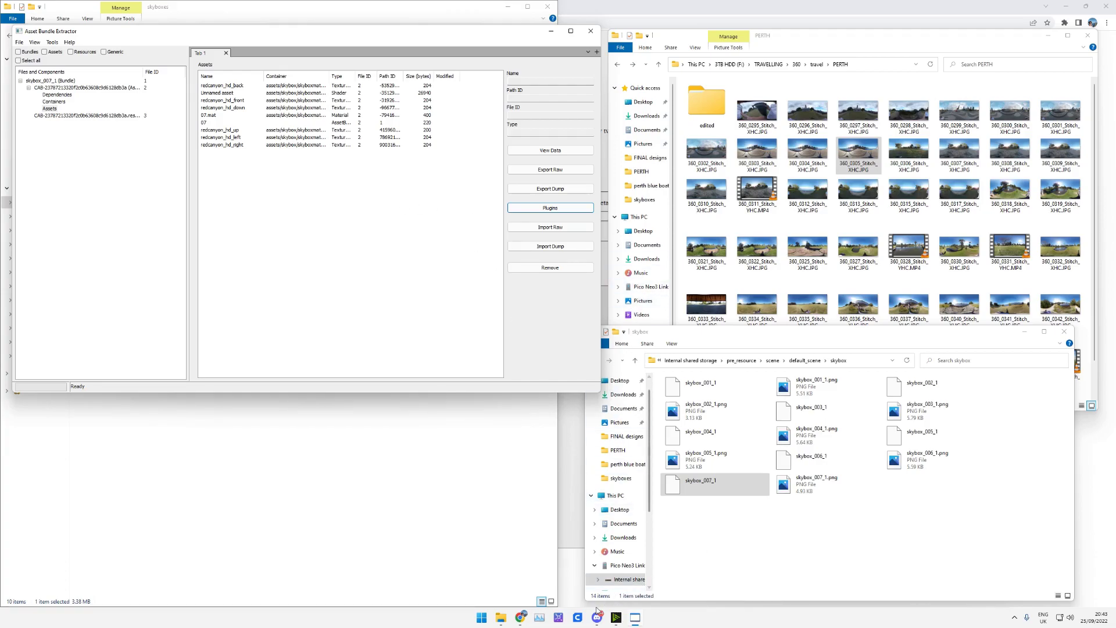
pyautogui.moveTo(597, 622)
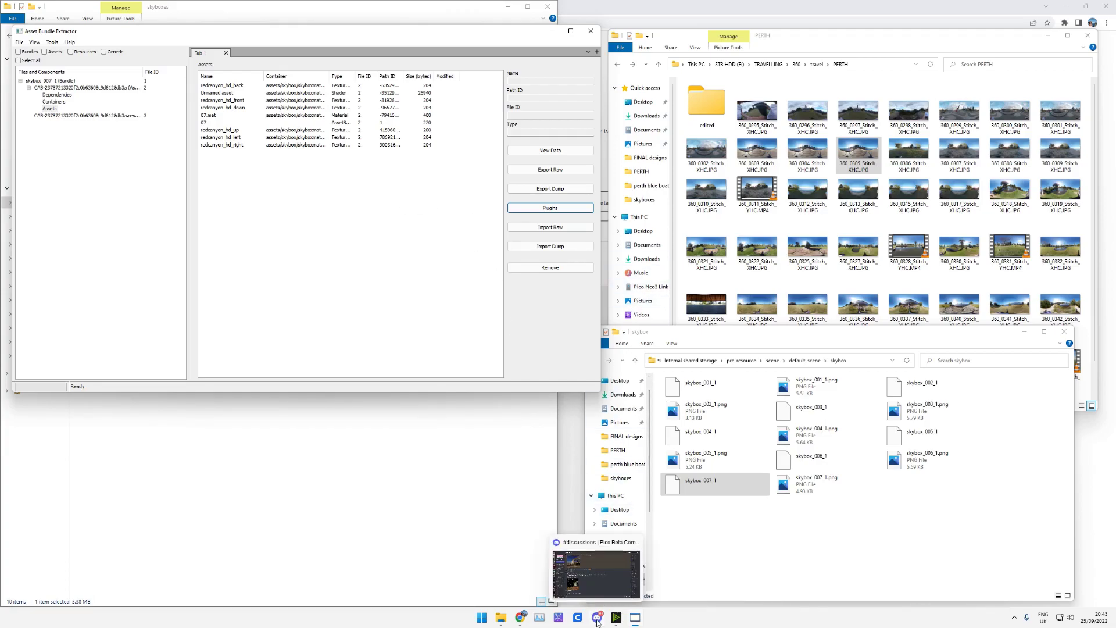
# Load 360_0305_Stitch_XHC.JPG from the perth blue boat house folder into Panorama to Cubemap.
pyautogui.click(523, 619)
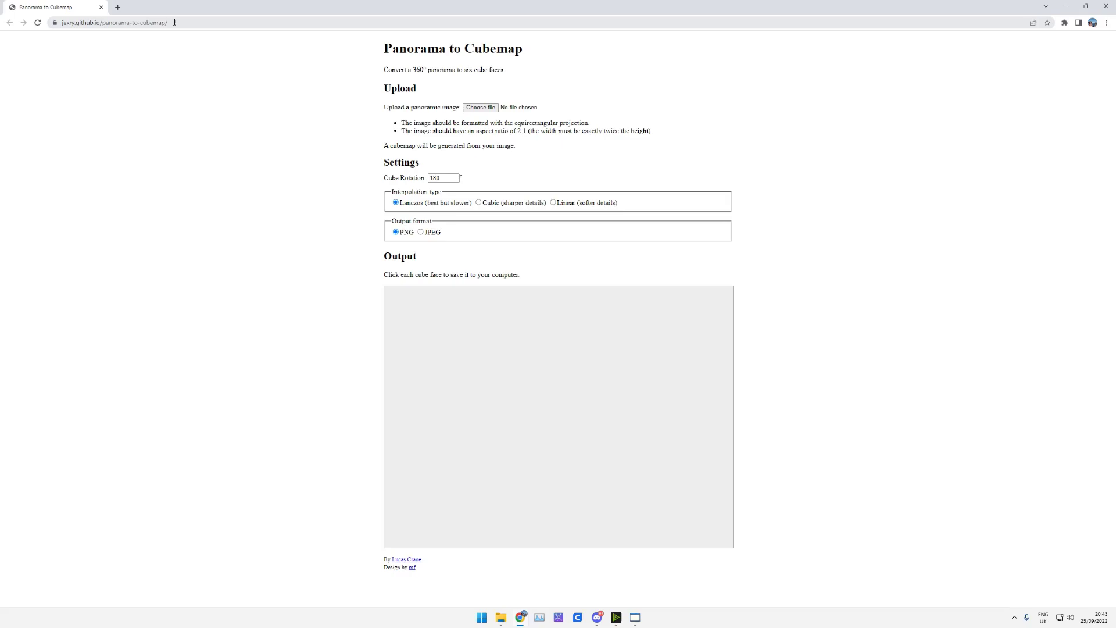
pyautogui.click(487, 111)
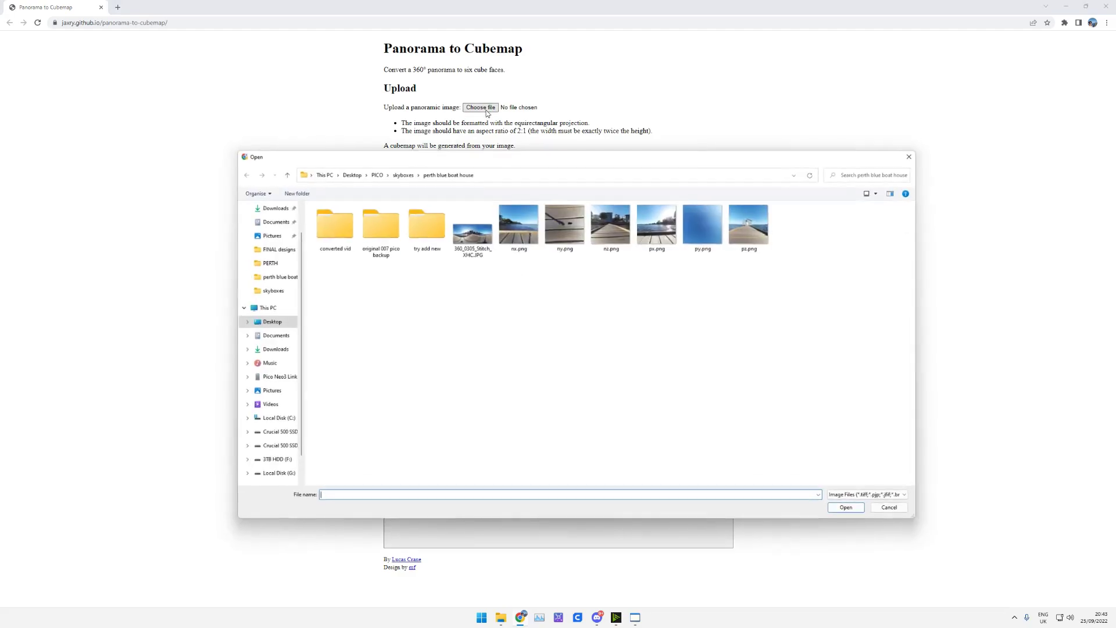
pyautogui.click(473, 251)
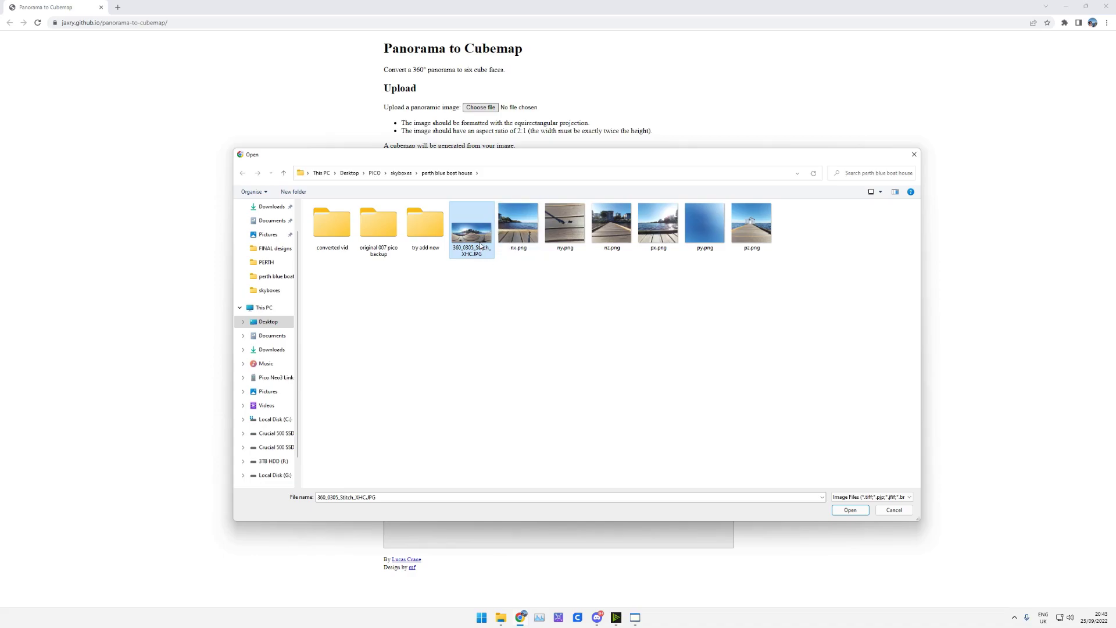
pyautogui.doubleClick(476, 243)
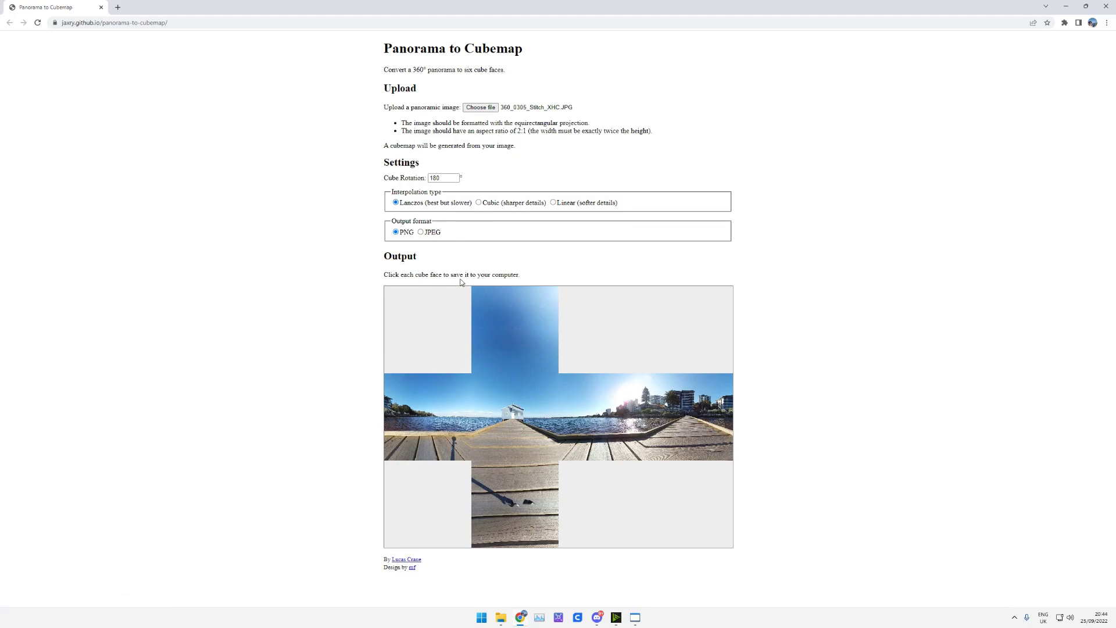
# Download the py, nx, pz, px, ny and nz cube-face PNGs from the Output area.
pyautogui.click(520, 349)
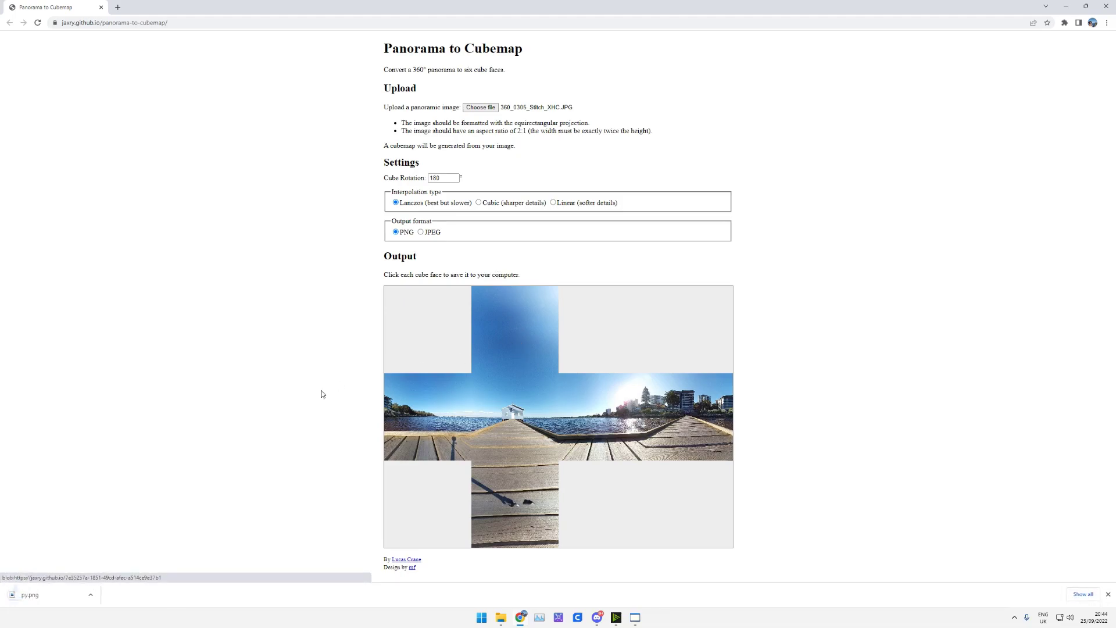
pyautogui.click(430, 407)
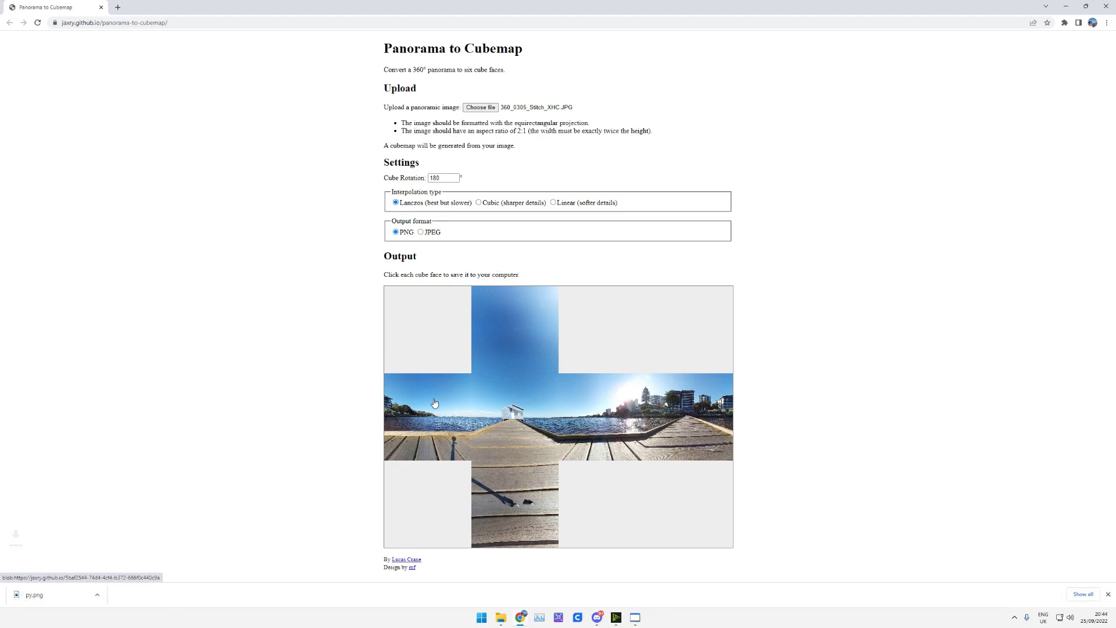
pyautogui.click(518, 404)
pyautogui.click(691, 411)
pyautogui.click(515, 502)
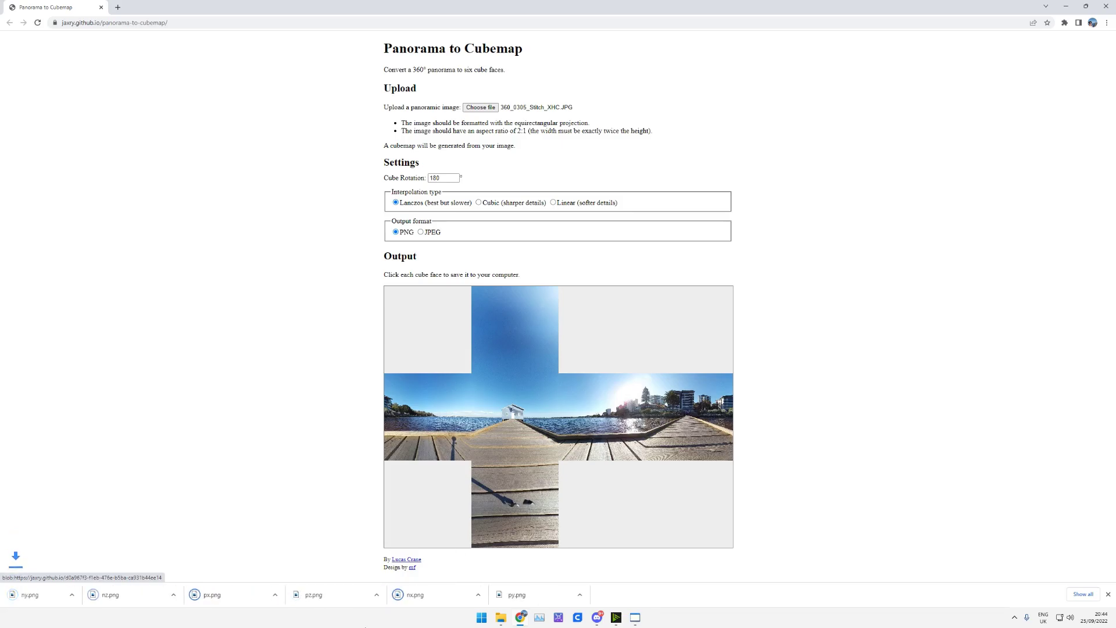
pyautogui.click(501, 619)
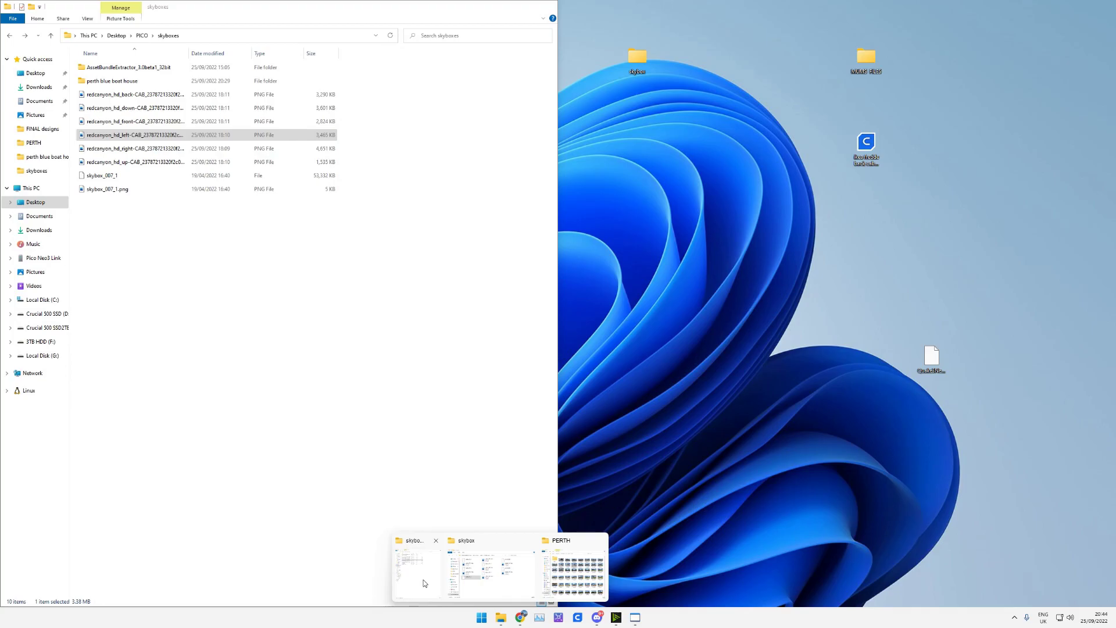
# Open the perth blue boat house folder and check px.png and nx.png.
pyautogui.click(423, 581)
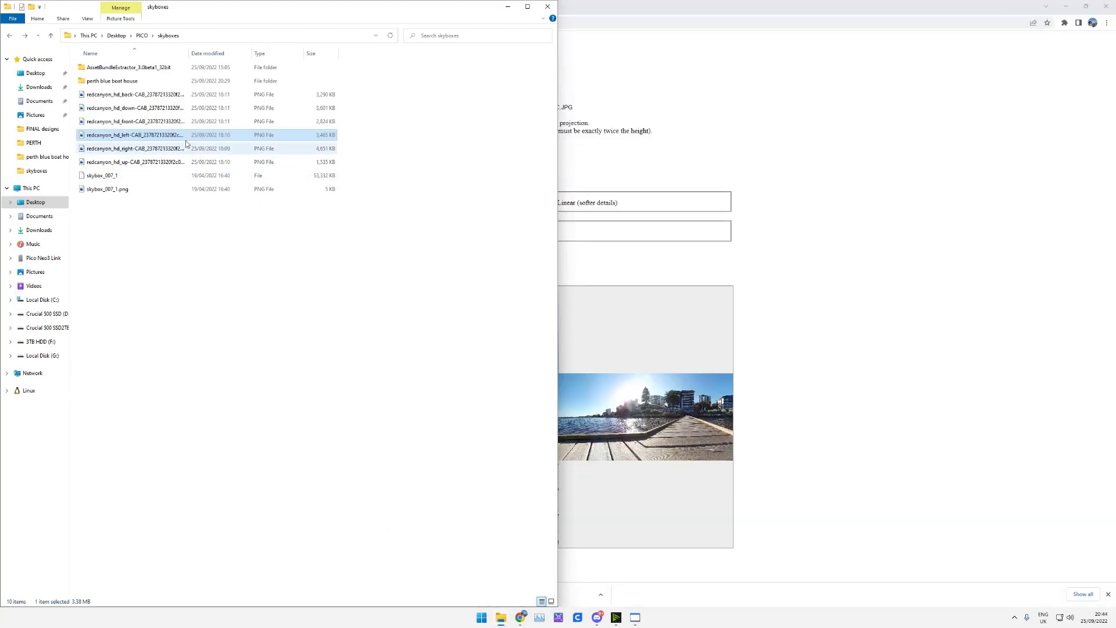
pyautogui.doubleClick(116, 81)
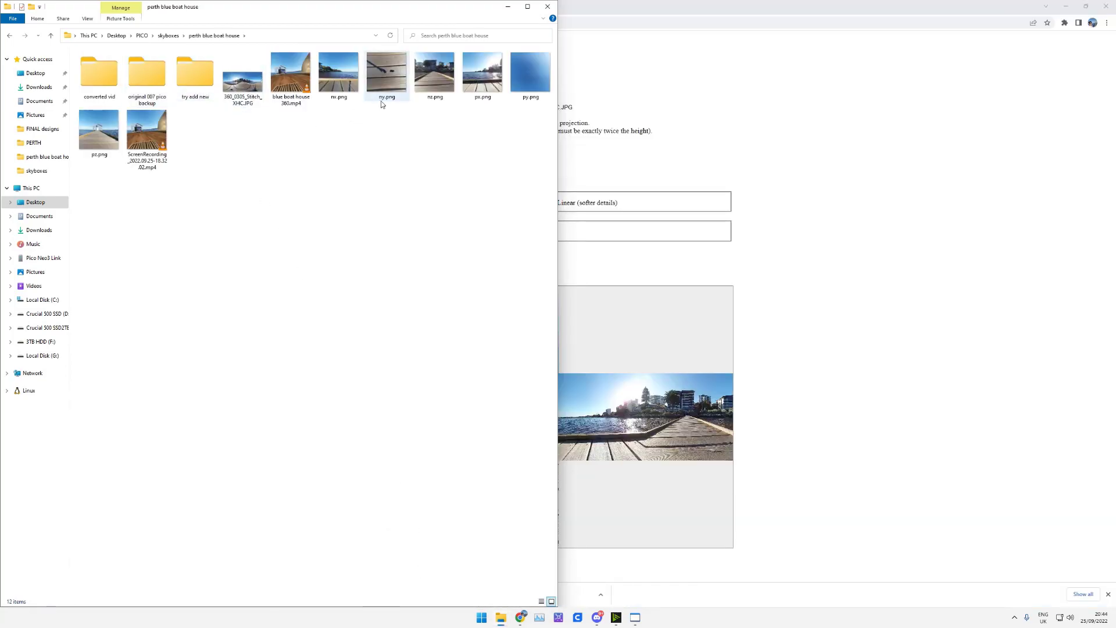
pyautogui.click(494, 79)
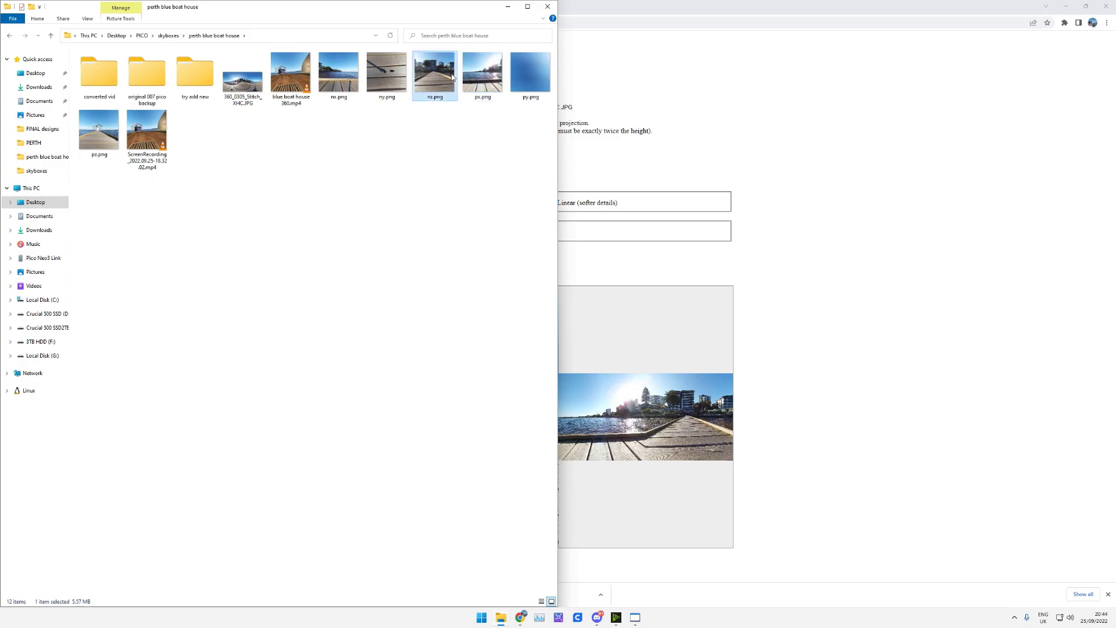
pyautogui.click(340, 74)
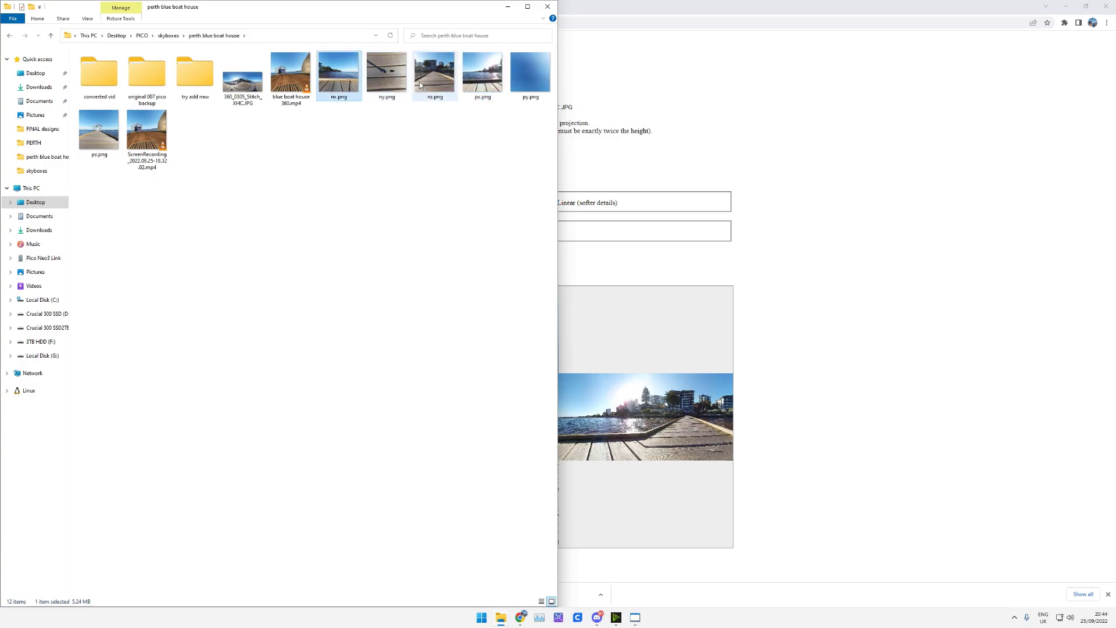
pyautogui.click(482, 79)
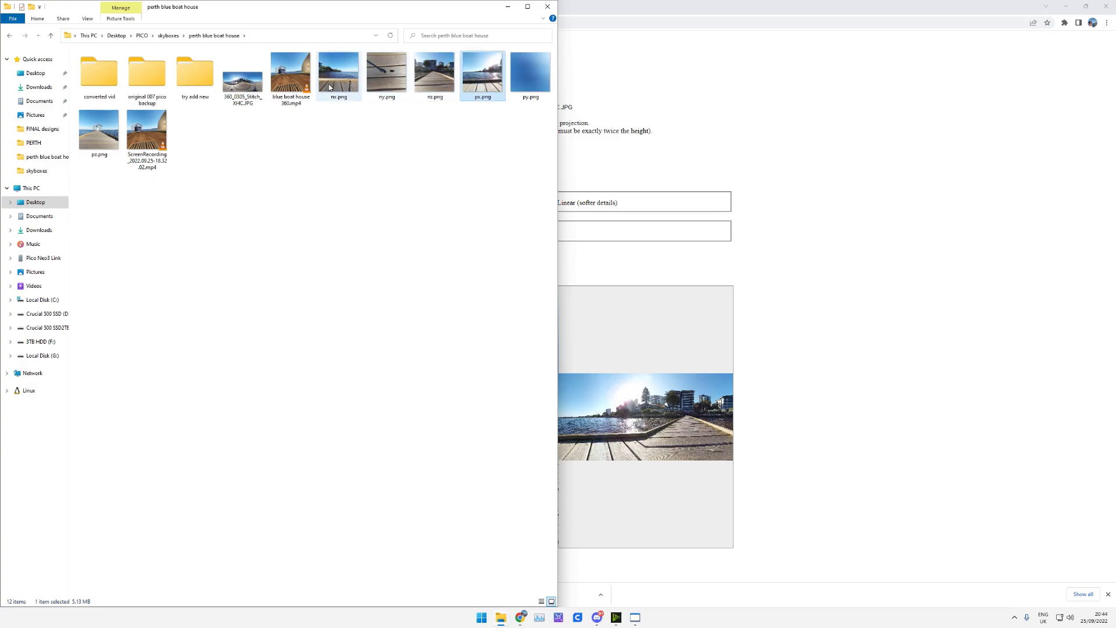
pyautogui.click(438, 168)
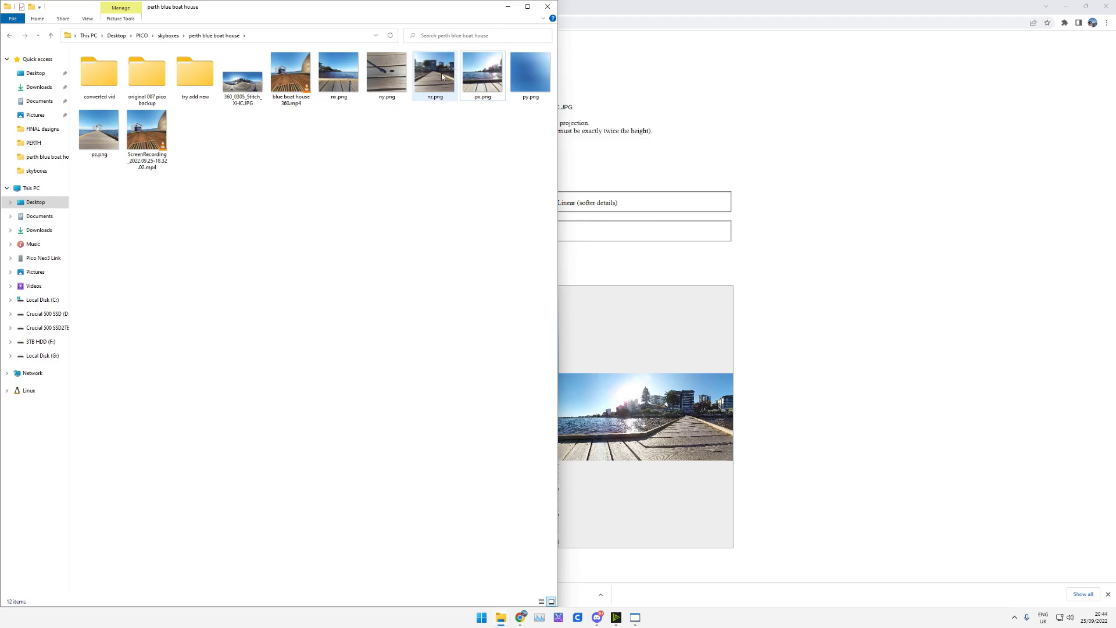
# Preview pz.png, then check nz.png, ny.png and py.png.
pyautogui.doubleClick(110, 133)
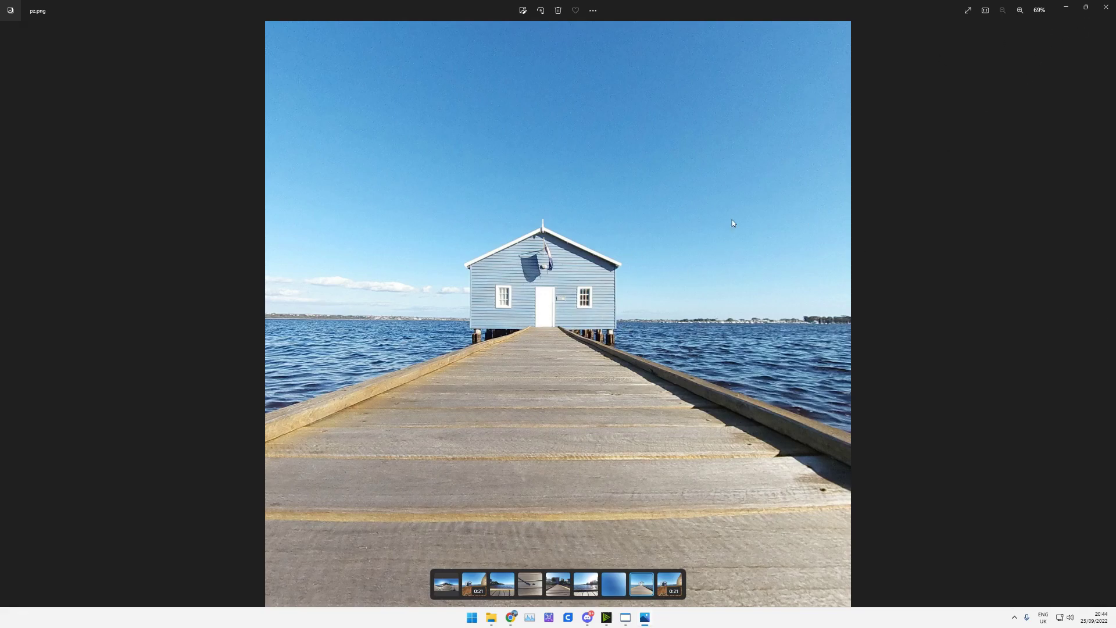
pyautogui.click(1106, 7)
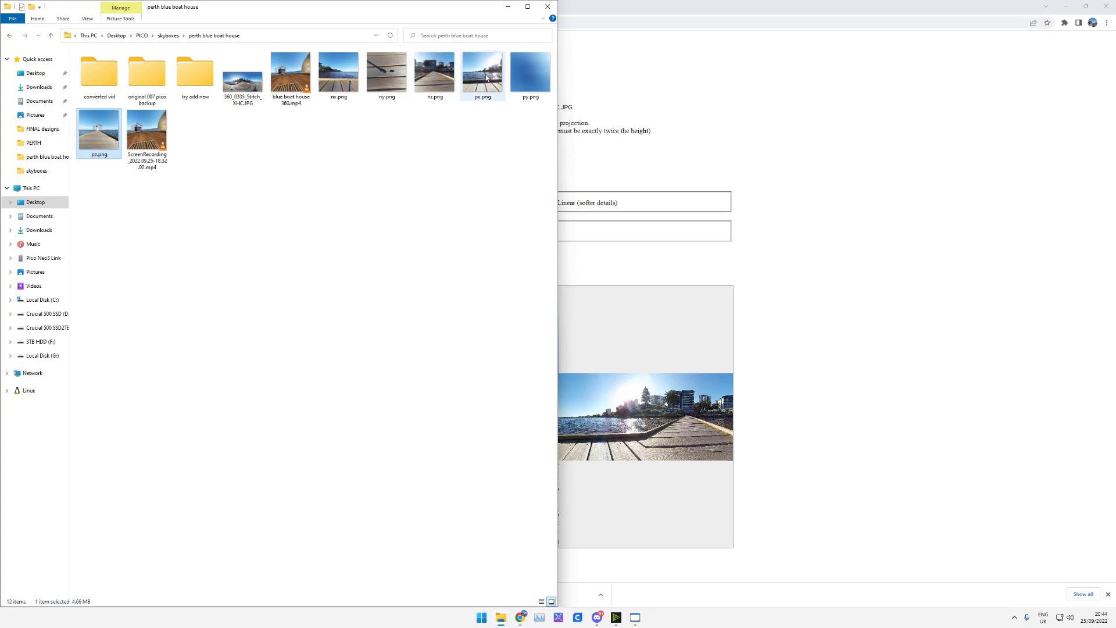
pyautogui.click(443, 78)
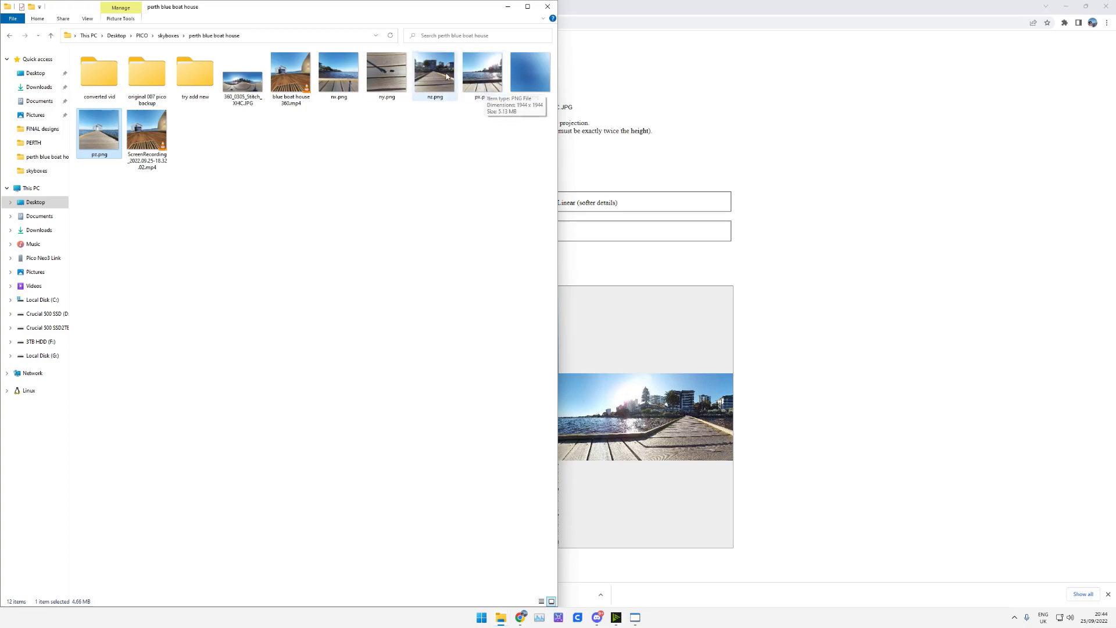
pyautogui.click(389, 73)
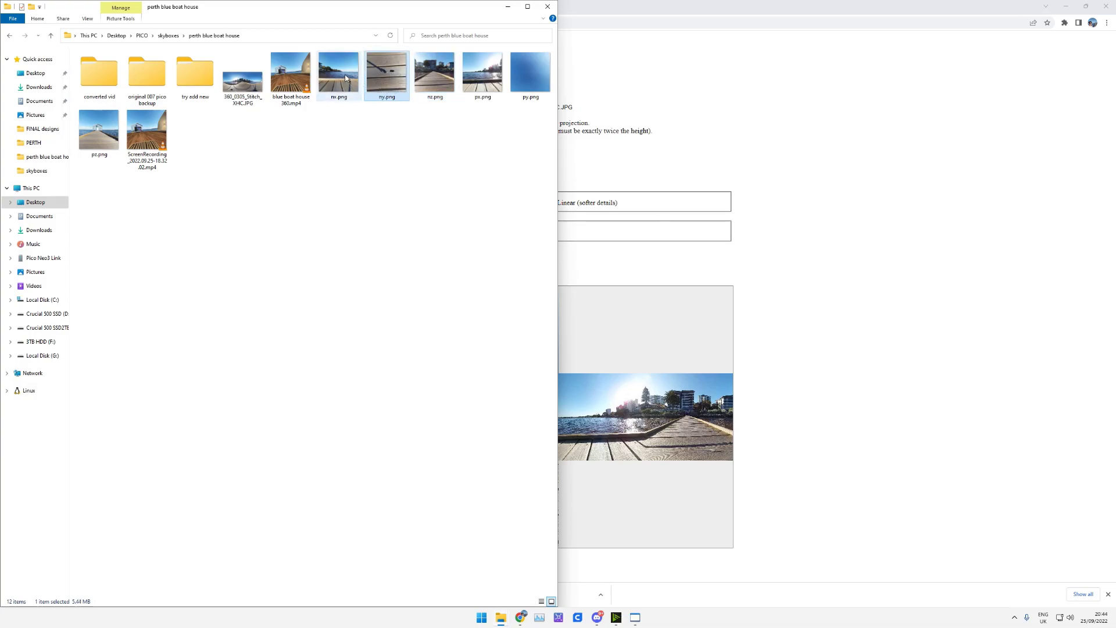
pyautogui.click(530, 77)
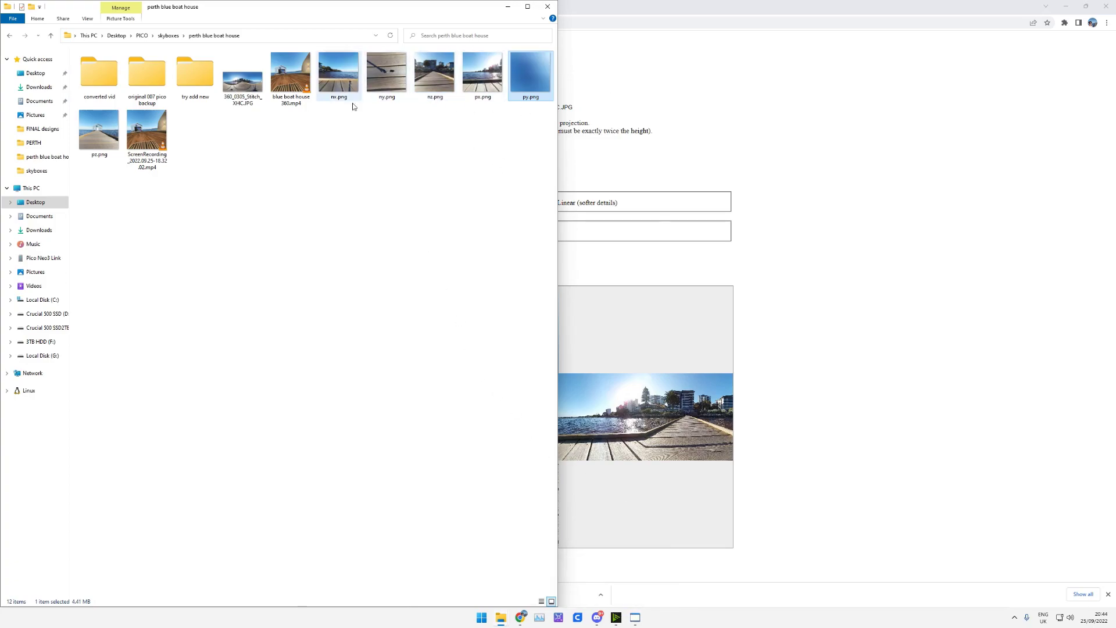
# Load px.png into the redcanyon_hd_right texture through Plugins > Edit and apply it.
pyautogui.click(635, 617)
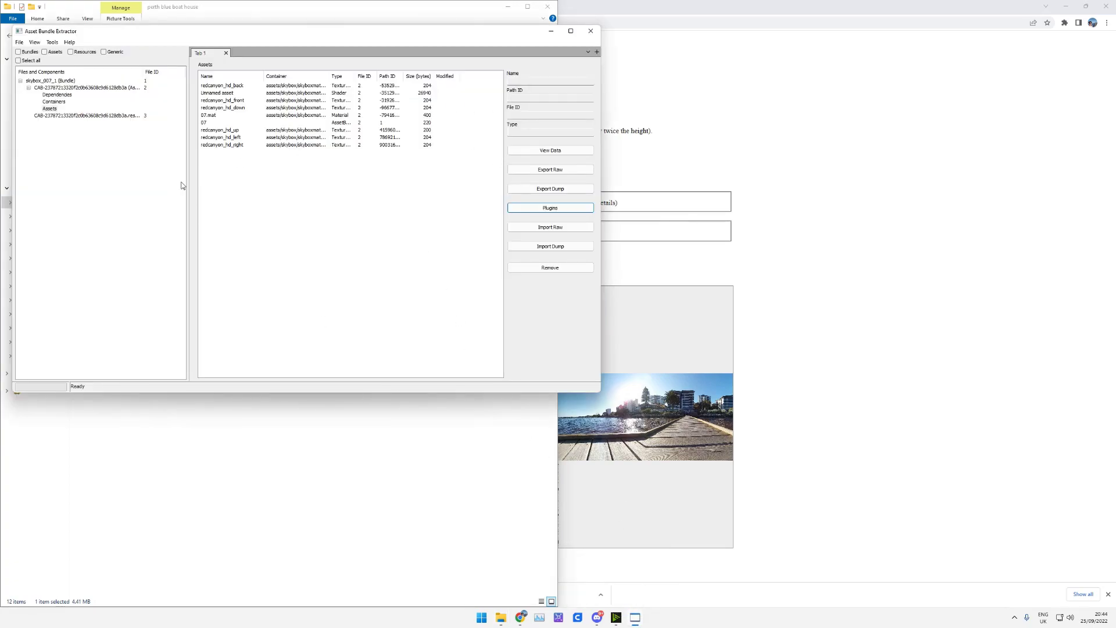
pyautogui.click(233, 145)
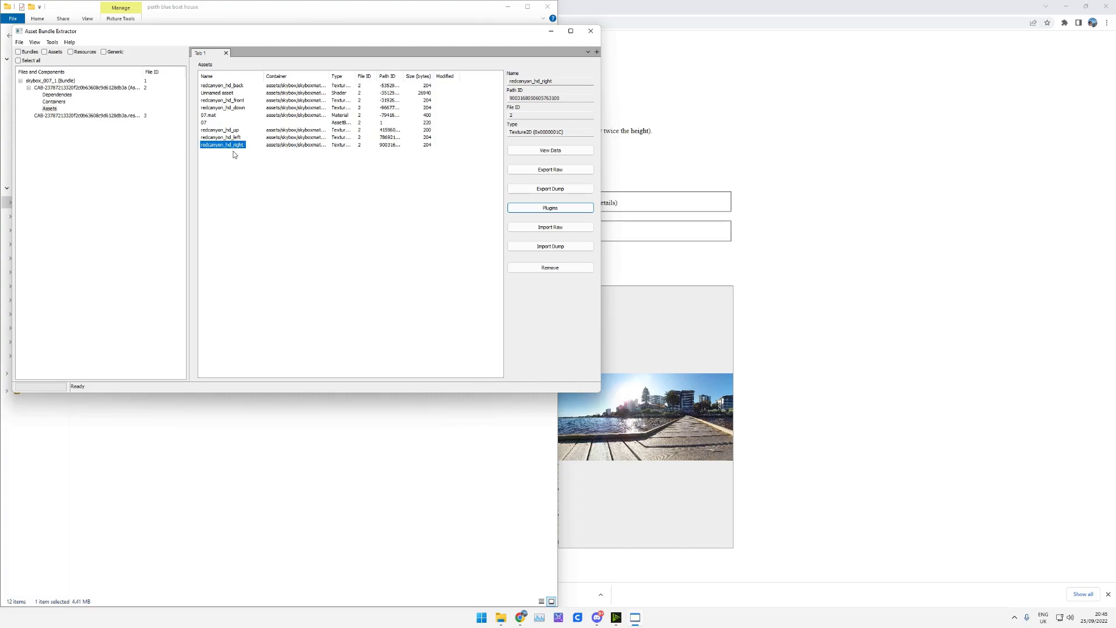
pyautogui.click(550, 210)
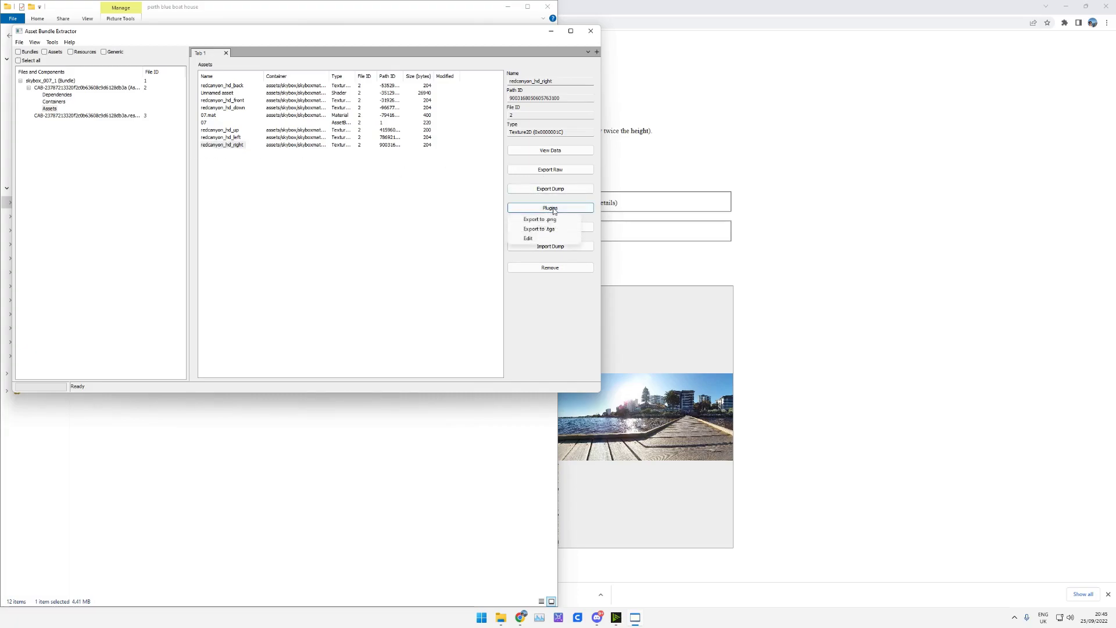
pyautogui.click(534, 239)
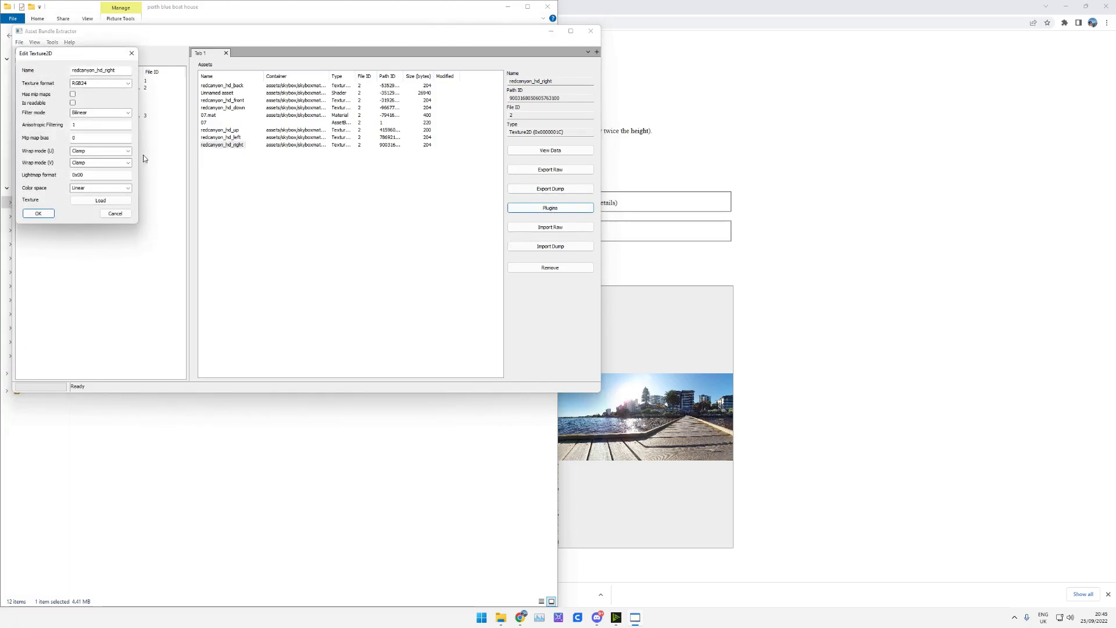
pyautogui.click(102, 202)
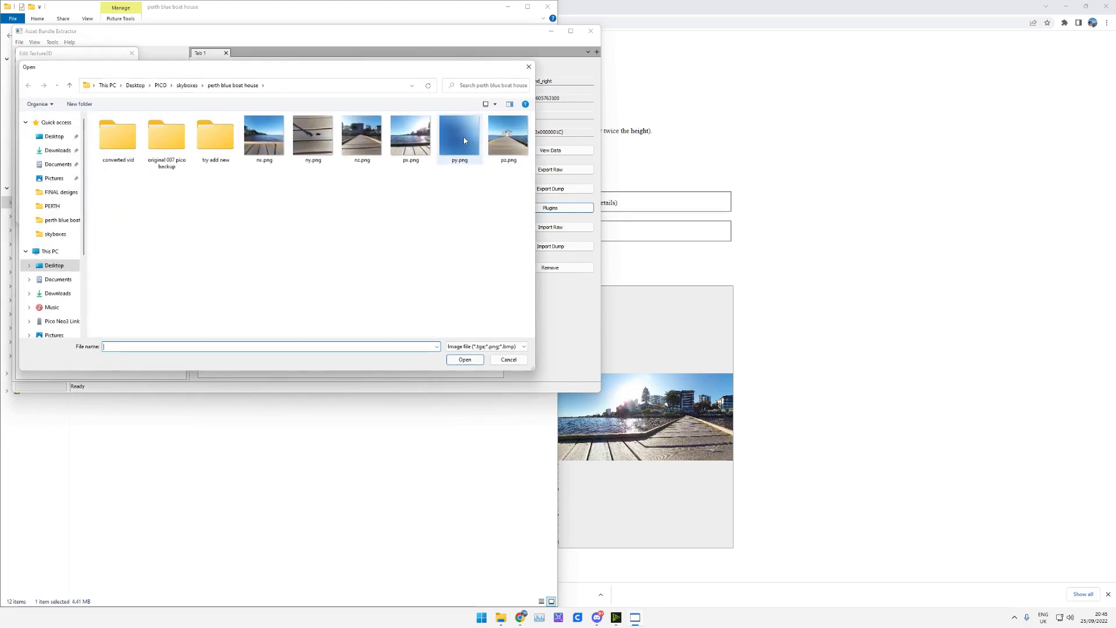
pyautogui.click(415, 144)
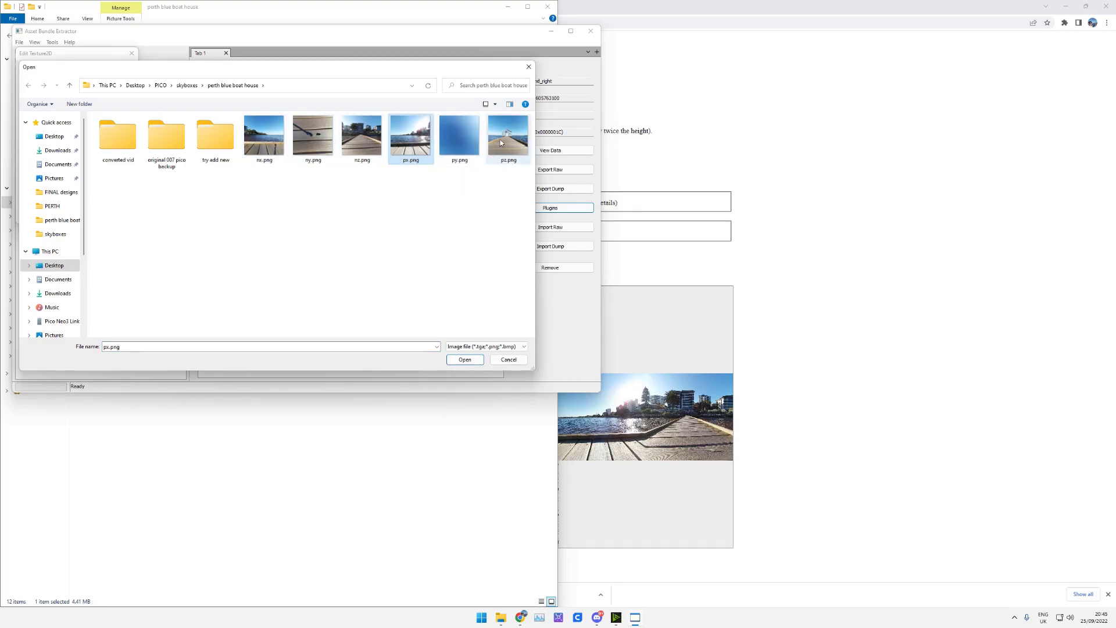
pyautogui.doubleClick(410, 144)
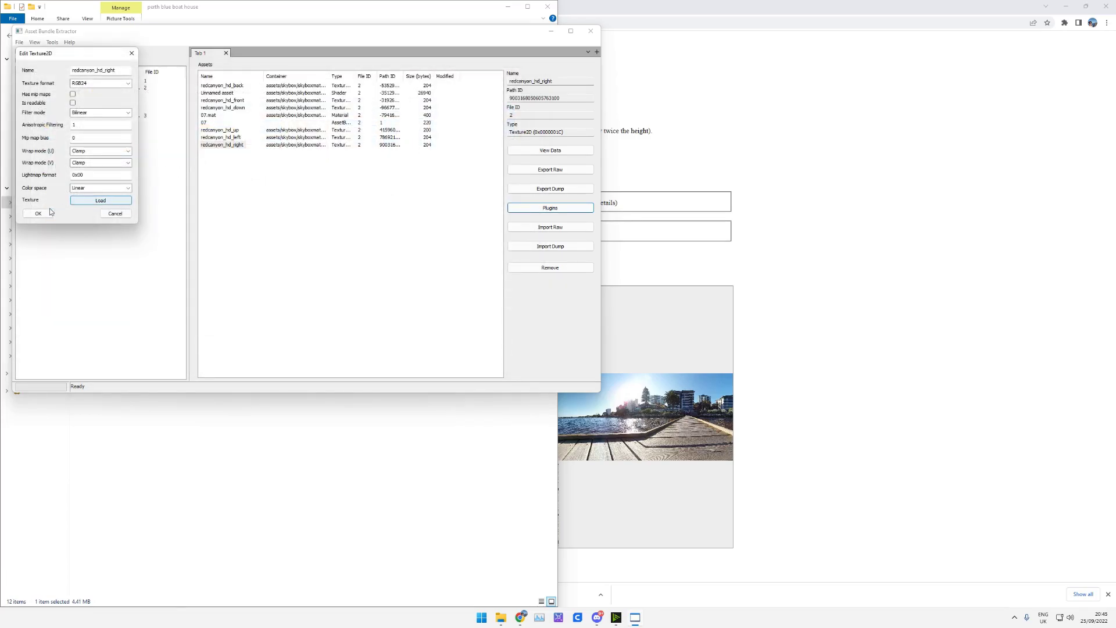
pyautogui.click(39, 213)
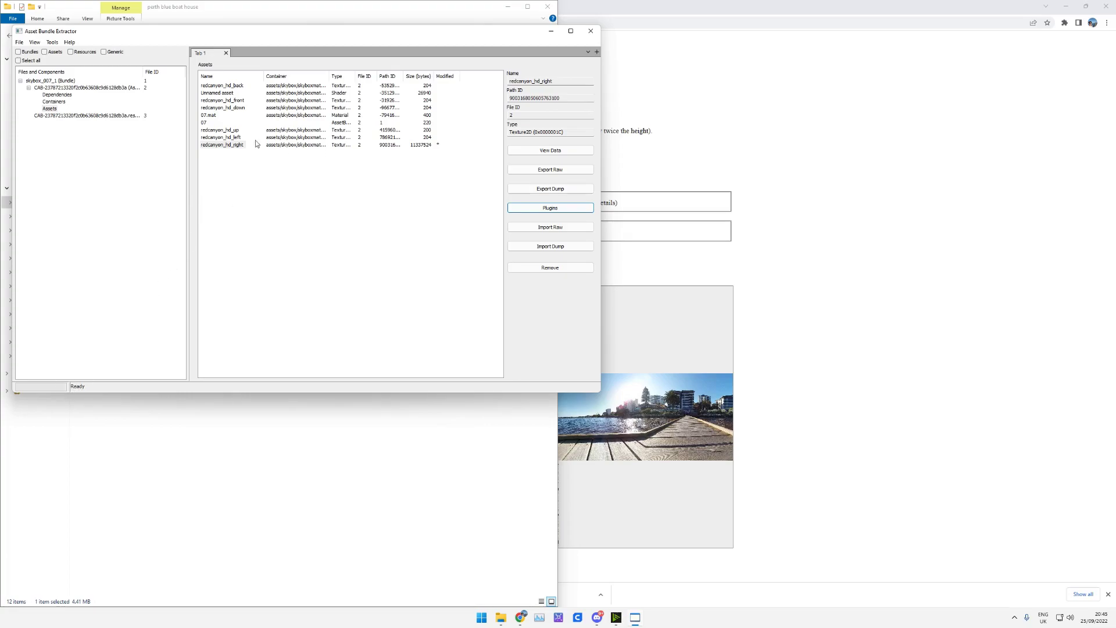
# Replace the redcanyon_hd_left texture with nx.png.
pyautogui.click(227, 137)
pyautogui.click(561, 208)
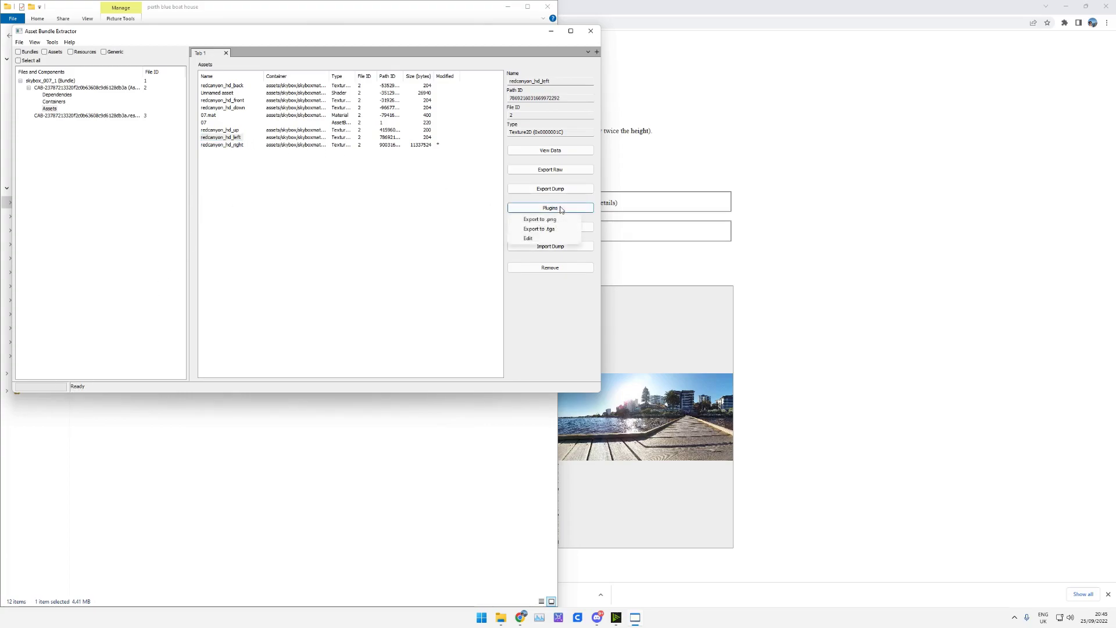
pyautogui.click(528, 238)
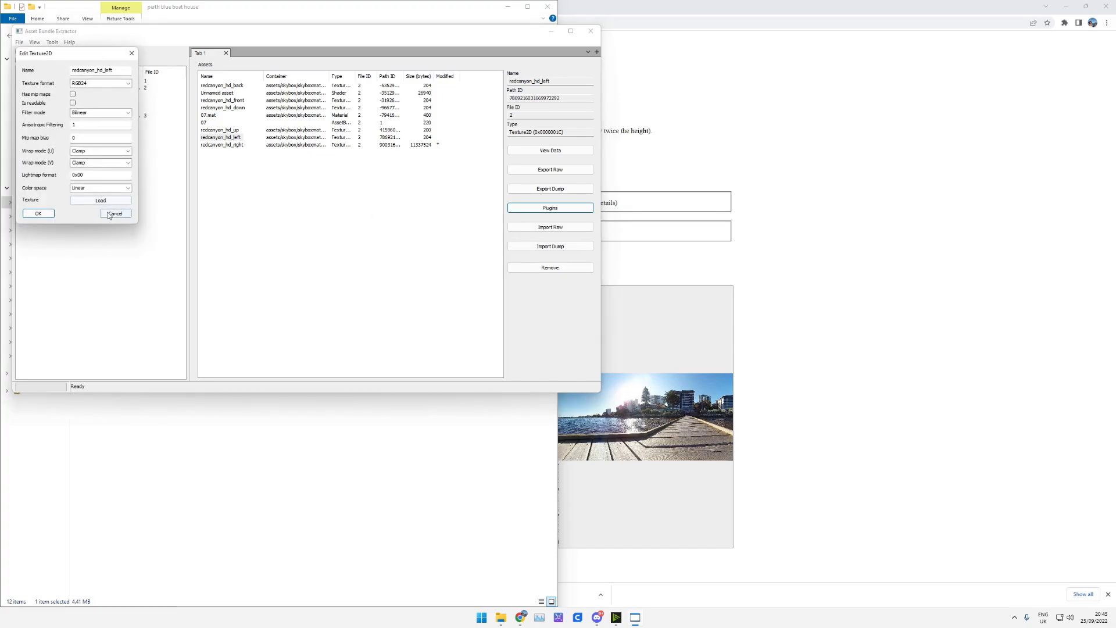
pyautogui.click(100, 200)
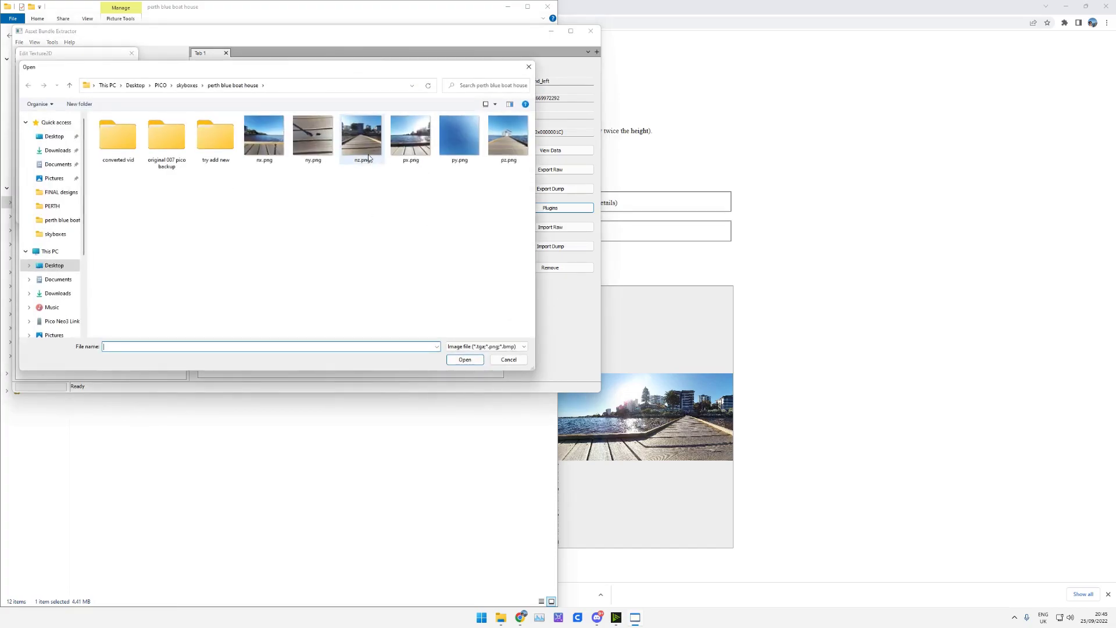
pyautogui.doubleClick(270, 148)
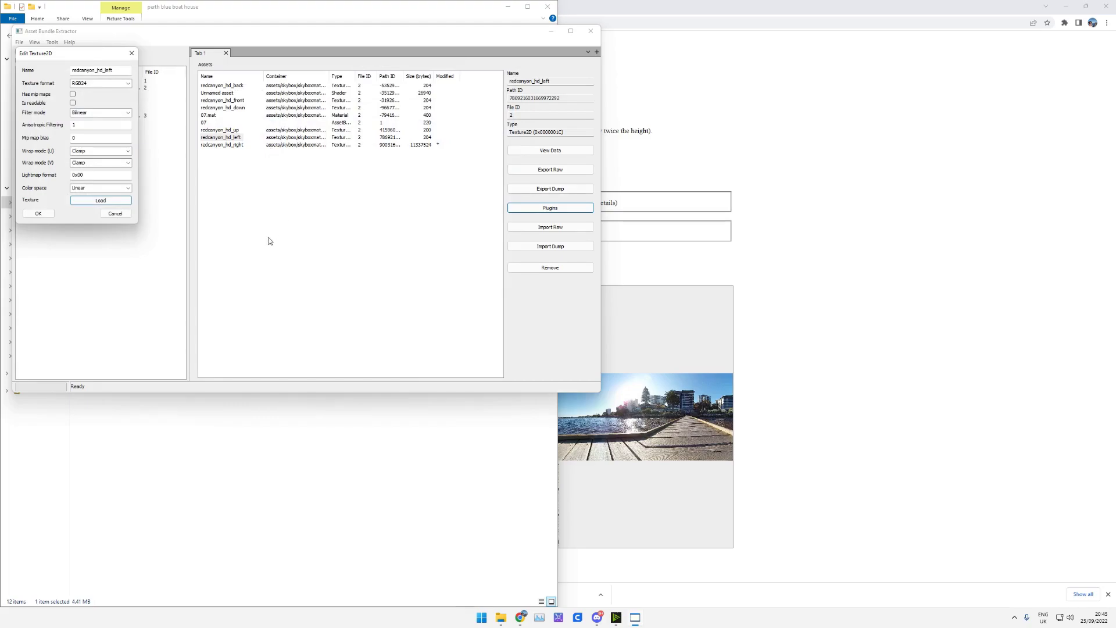
pyautogui.click(50, 214)
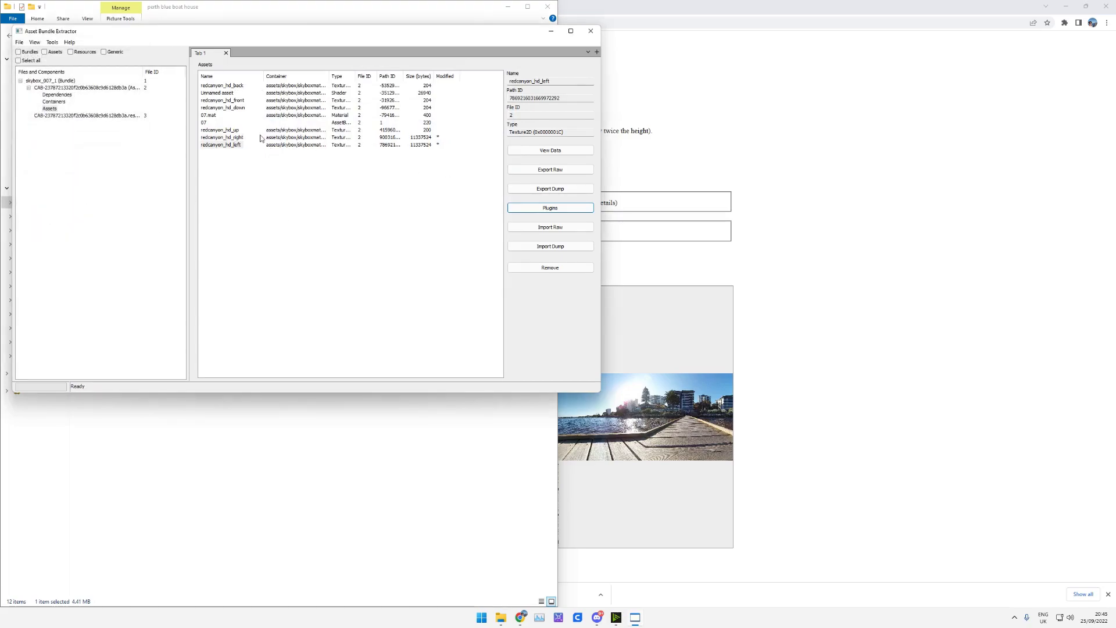
# Replace the redcanyon_hd_up texture with py.png.
pyautogui.click(221, 130)
pyautogui.click(551, 209)
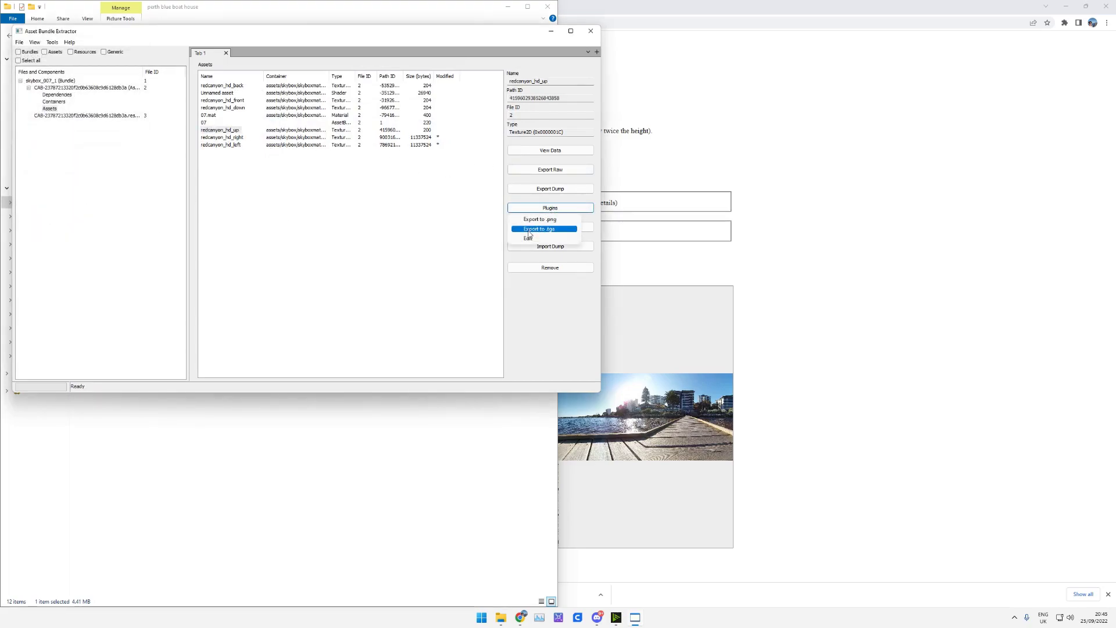
pyautogui.click(529, 238)
pyautogui.click(108, 202)
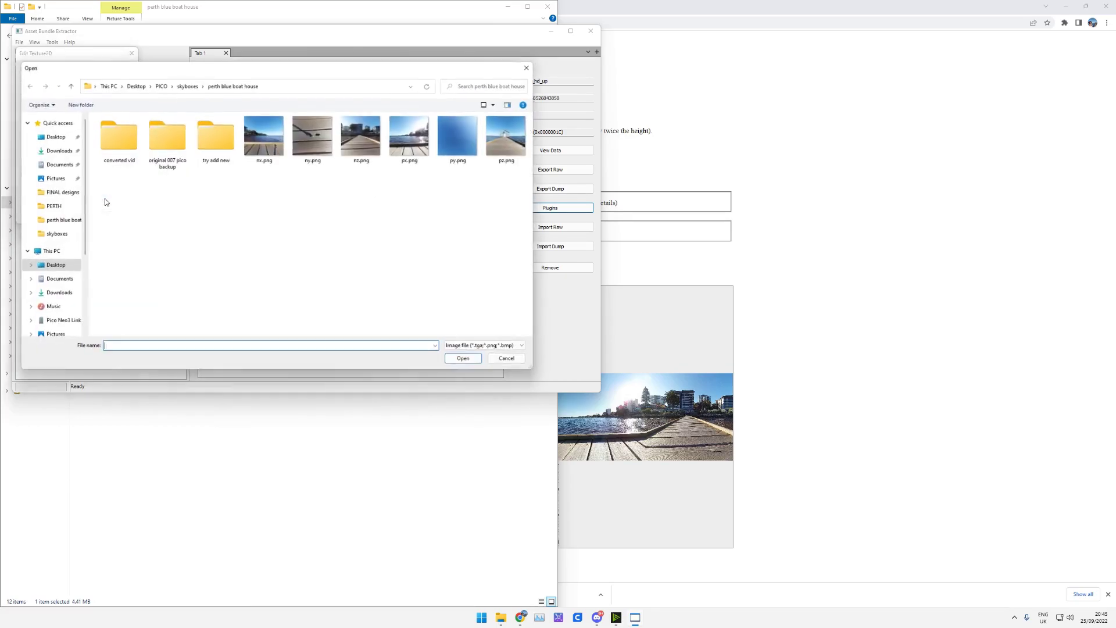
pyautogui.doubleClick(449, 145)
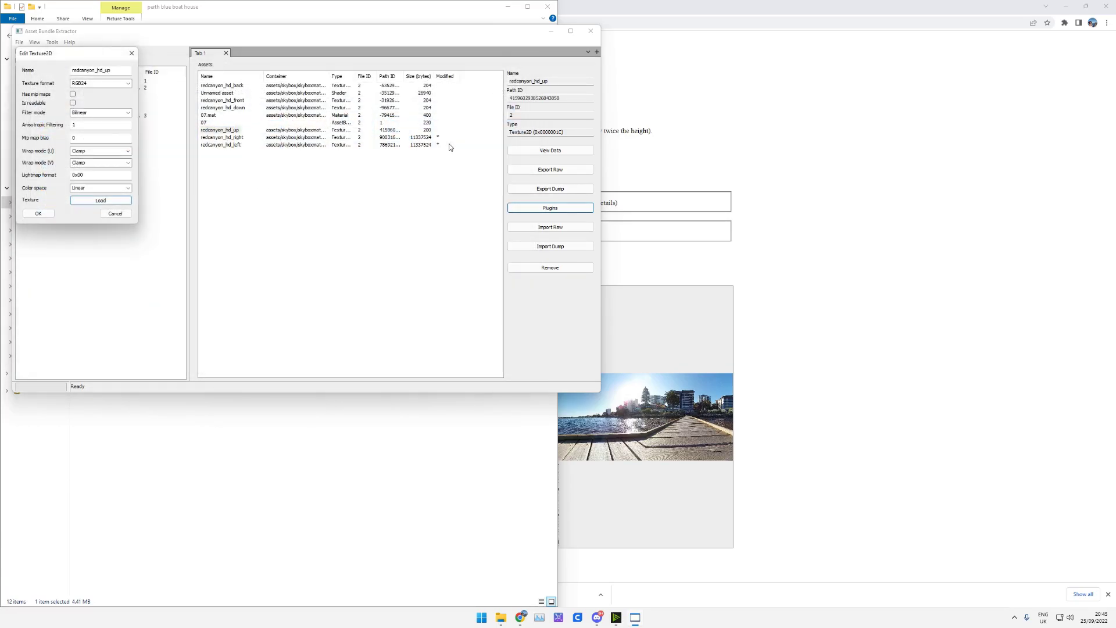
pyautogui.click(38, 214)
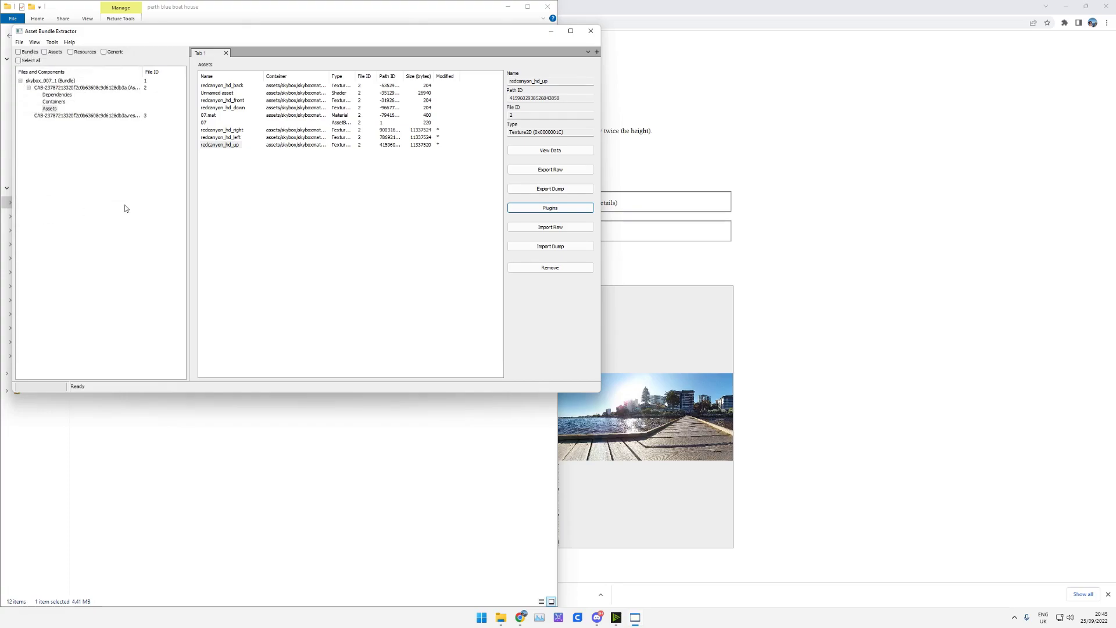
# Replace the redcanyon_hd_down texture with ny.png and confirm the compression quality.
pyautogui.click(239, 108)
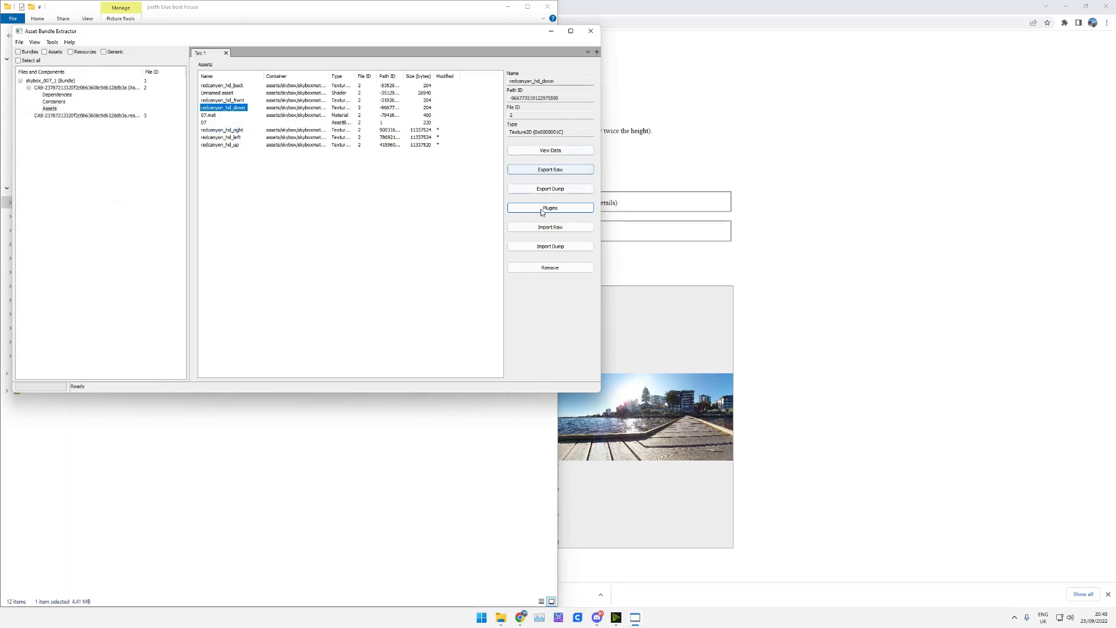
pyautogui.click(544, 209)
pyautogui.click(534, 238)
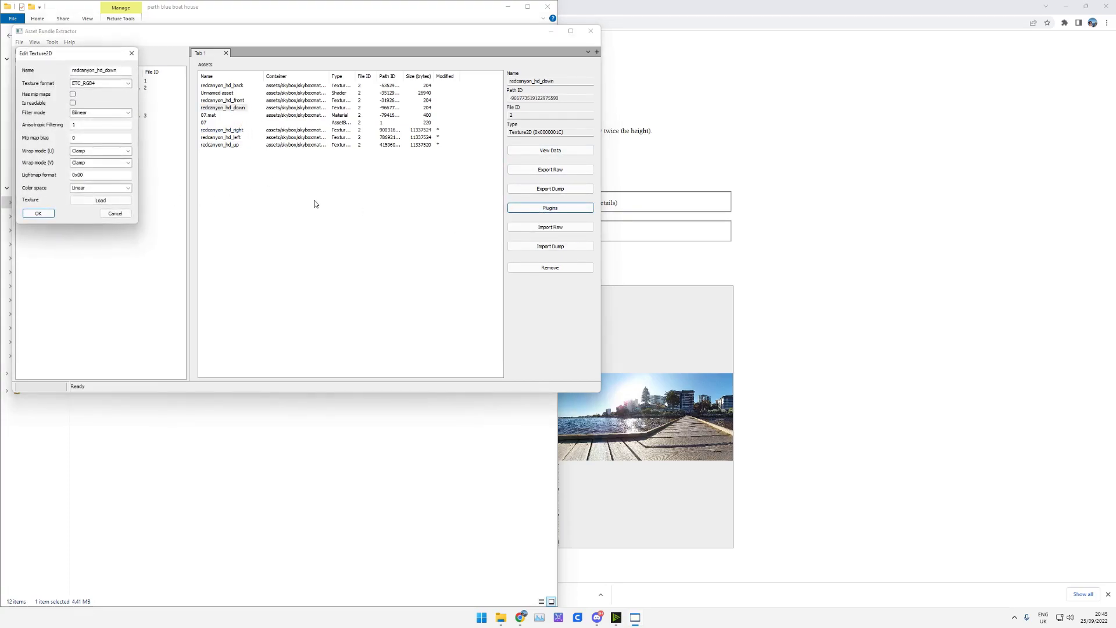
pyautogui.click(87, 201)
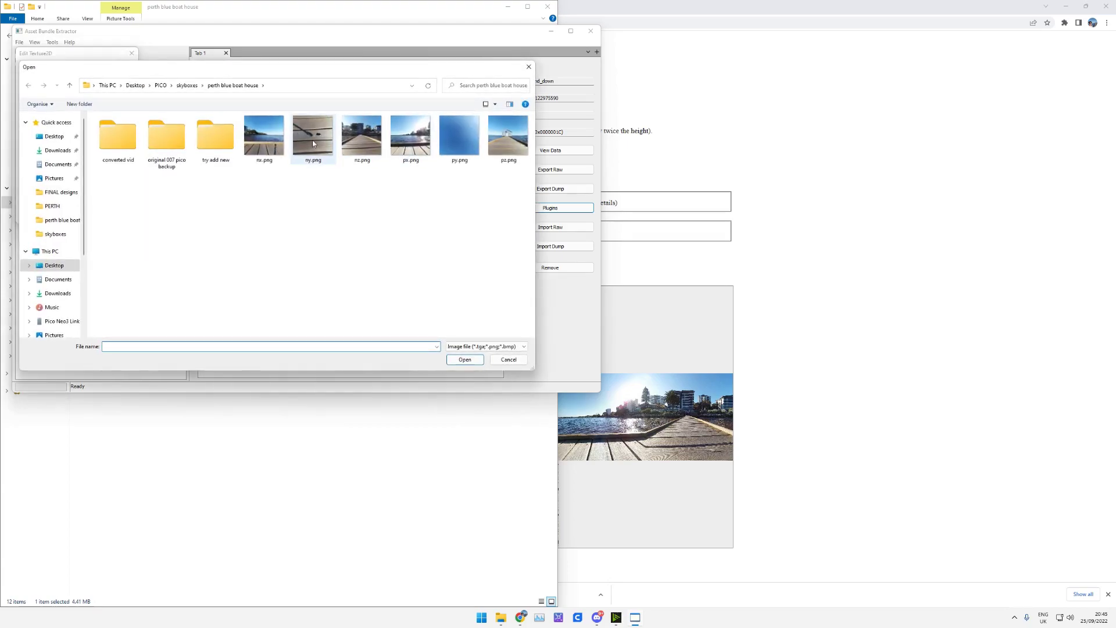
pyautogui.doubleClick(312, 140)
pyautogui.click(39, 214)
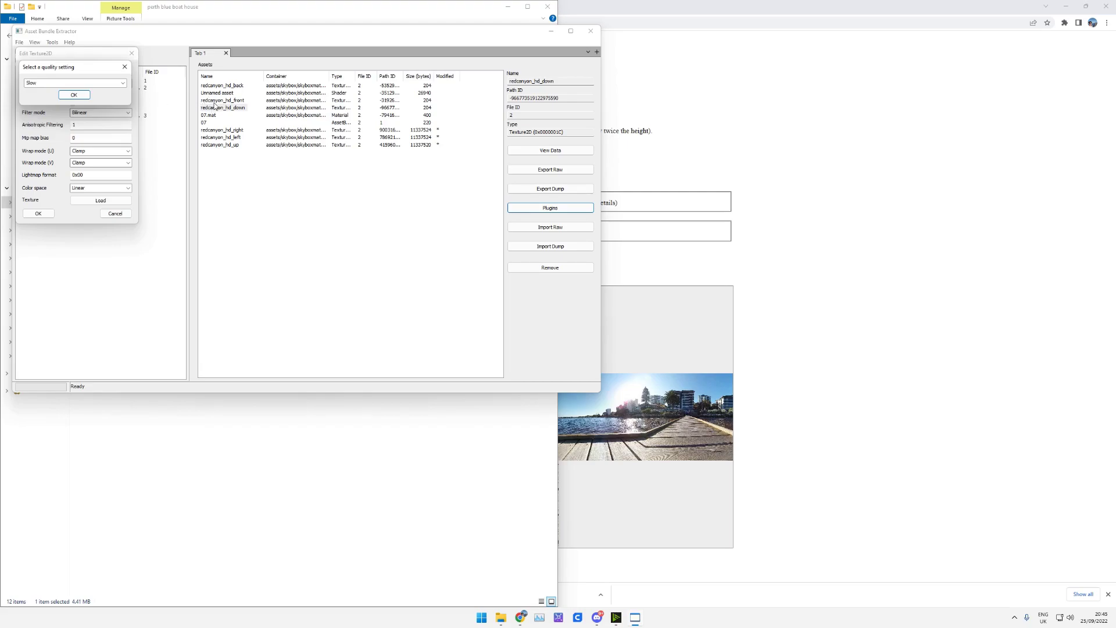
pyautogui.click(123, 83)
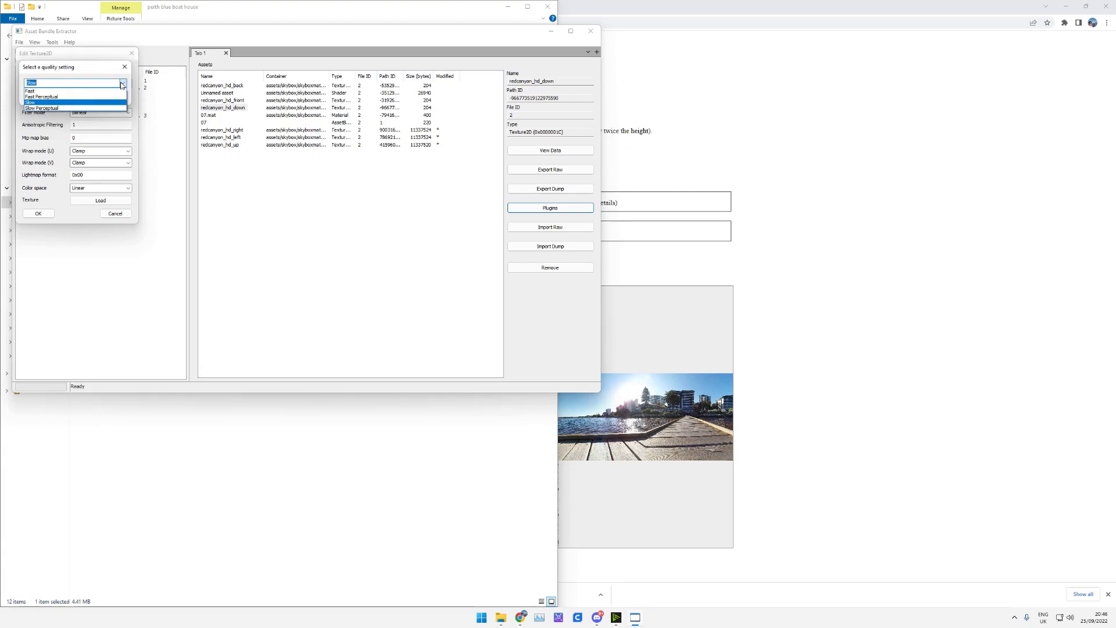
pyautogui.click(54, 102)
pyautogui.click(76, 97)
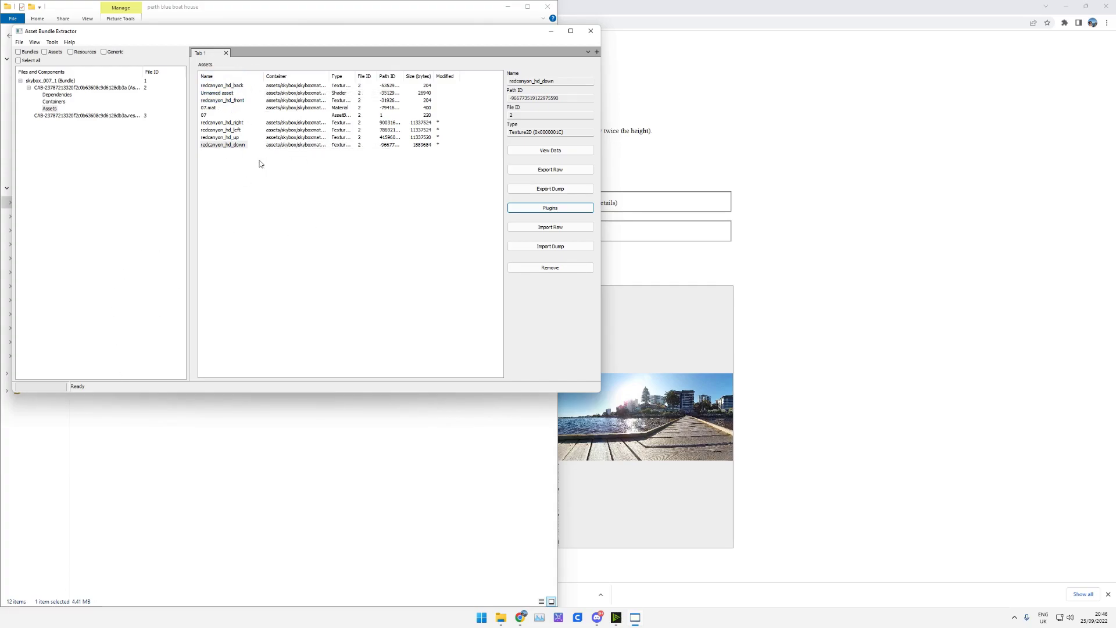
# Replace redcanyon_hd_front with the front cube-face image, keeping Slow compression quality.
pyautogui.click(237, 103)
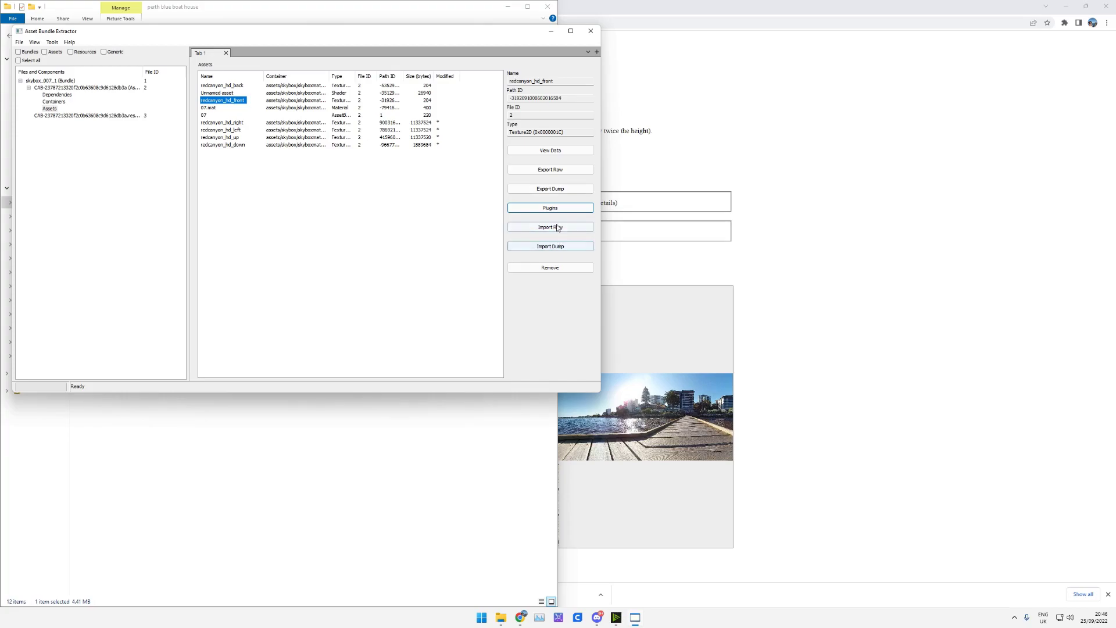
pyautogui.click(547, 208)
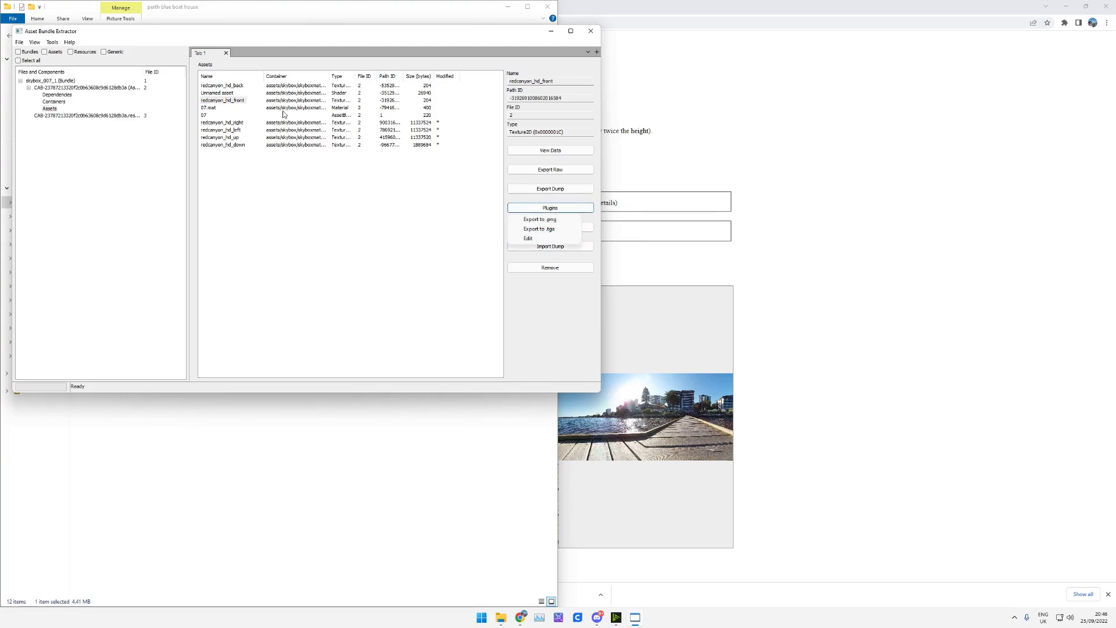
pyautogui.click(529, 238)
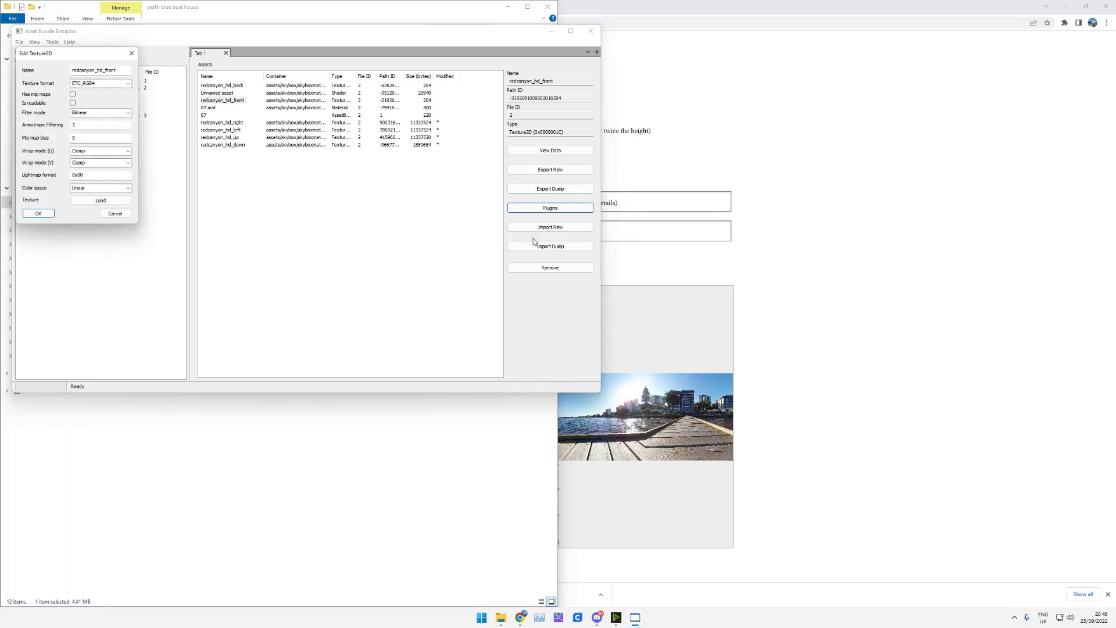
pyautogui.click(98, 199)
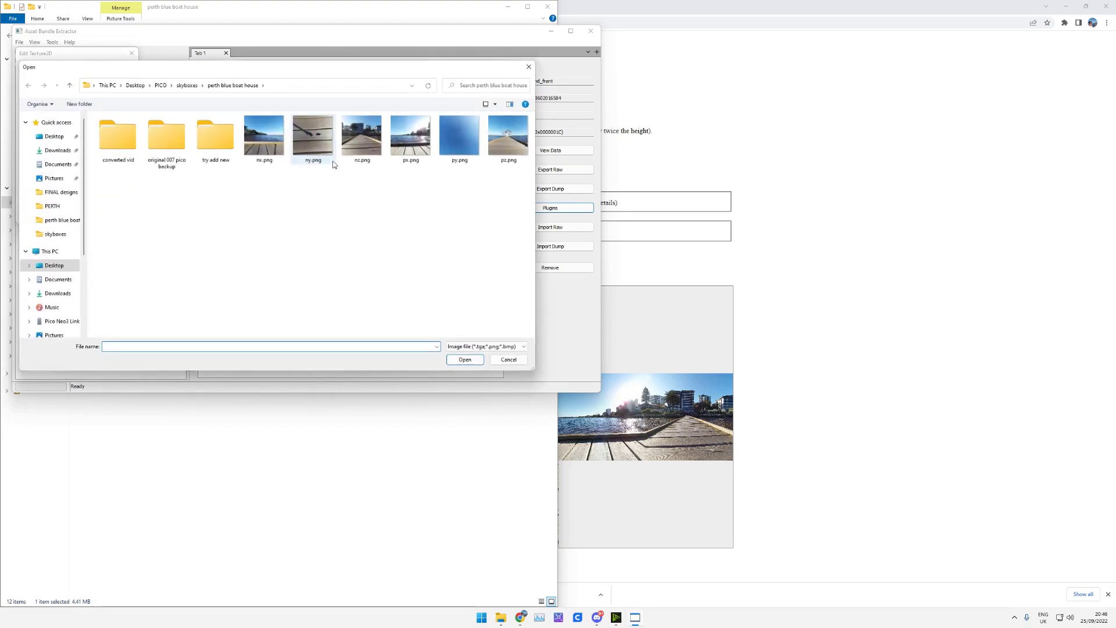
pyautogui.doubleClick(505, 138)
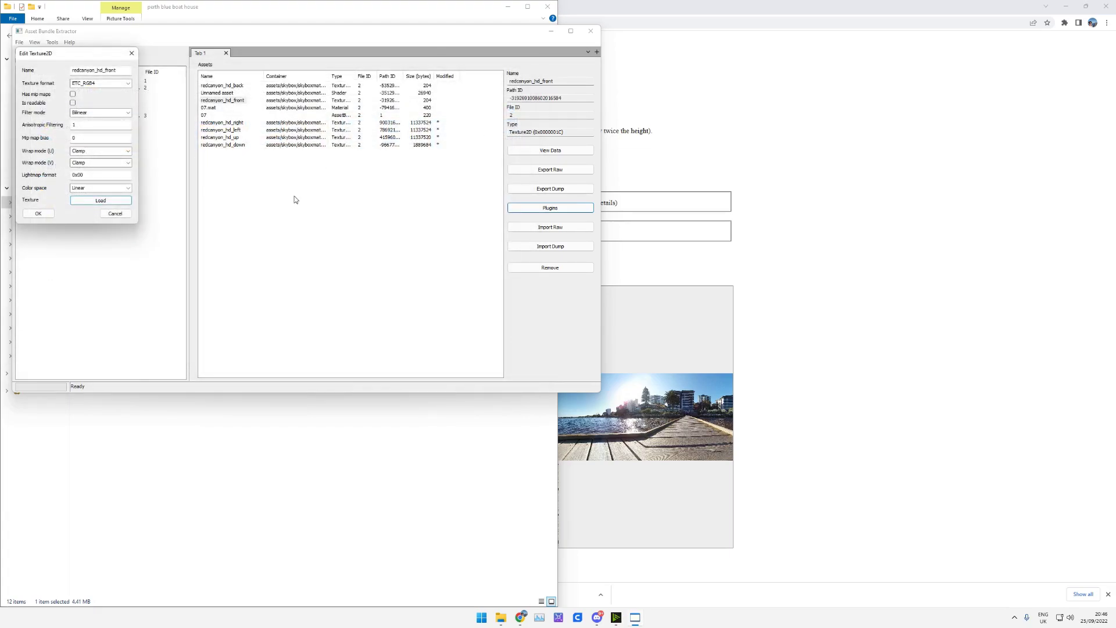
pyautogui.click(38, 213)
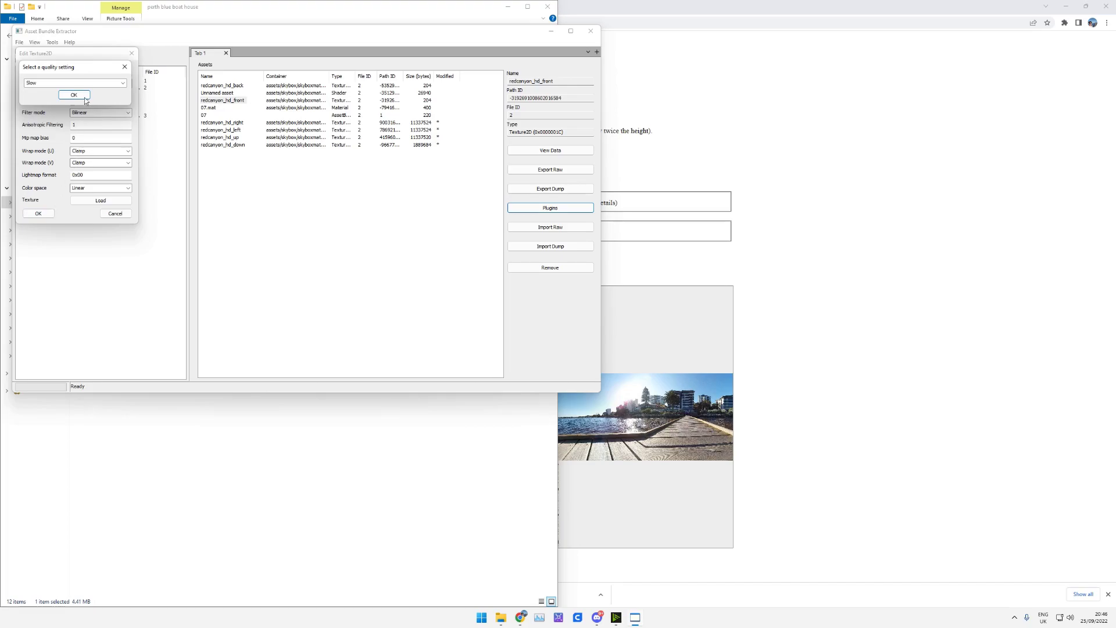
pyautogui.click(117, 86)
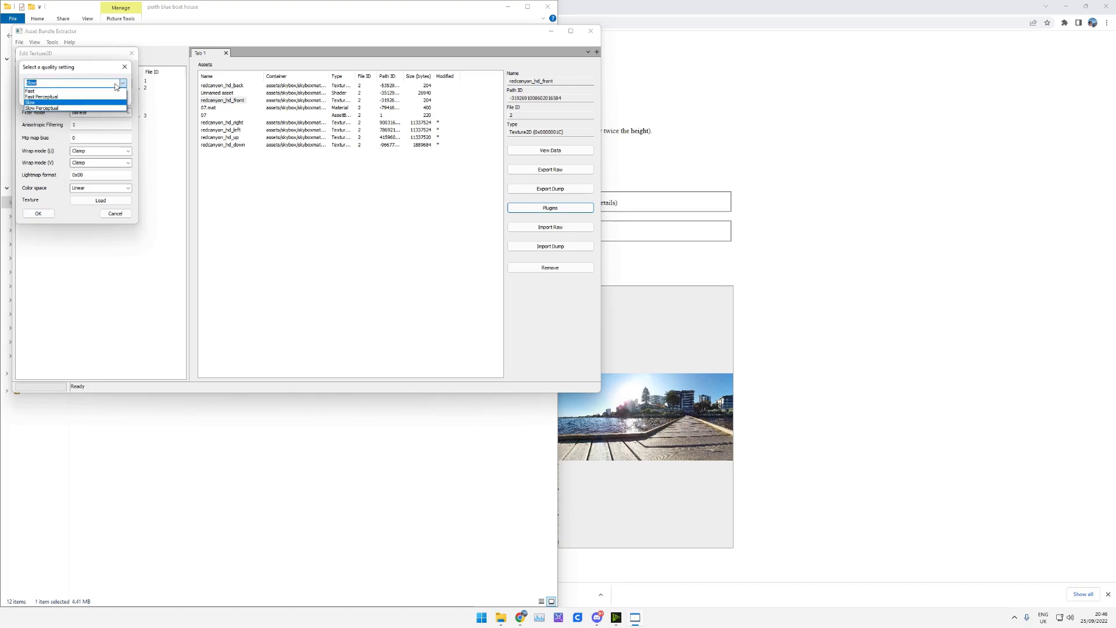
pyautogui.click(70, 103)
pyautogui.click(75, 98)
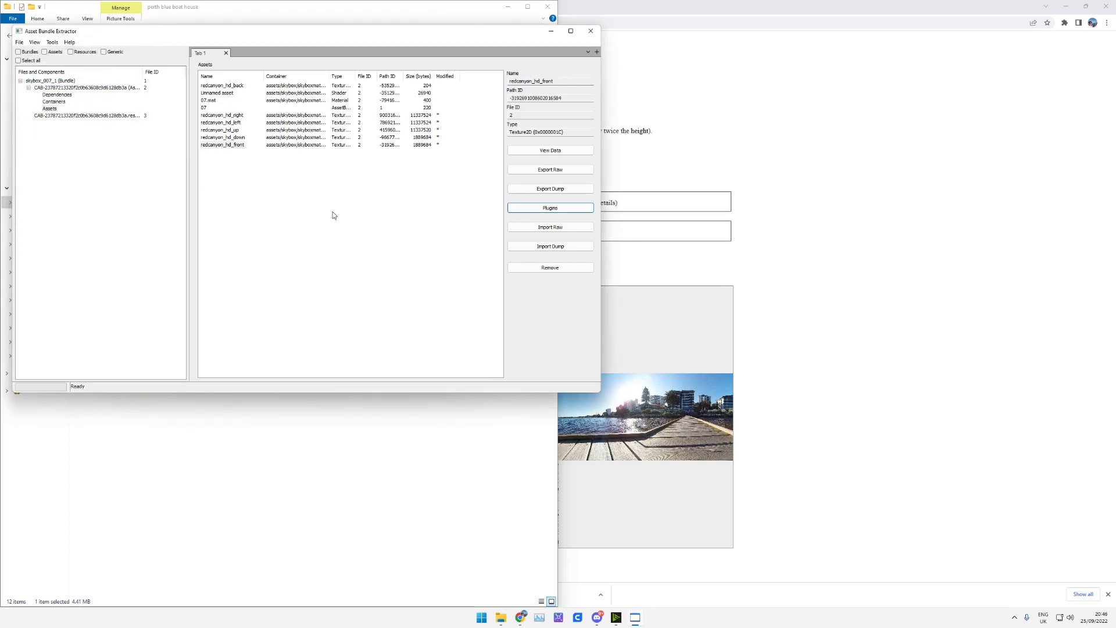
# Load nz.png into the redcanyon_hd_back texture and apply it.
pyautogui.click(232, 86)
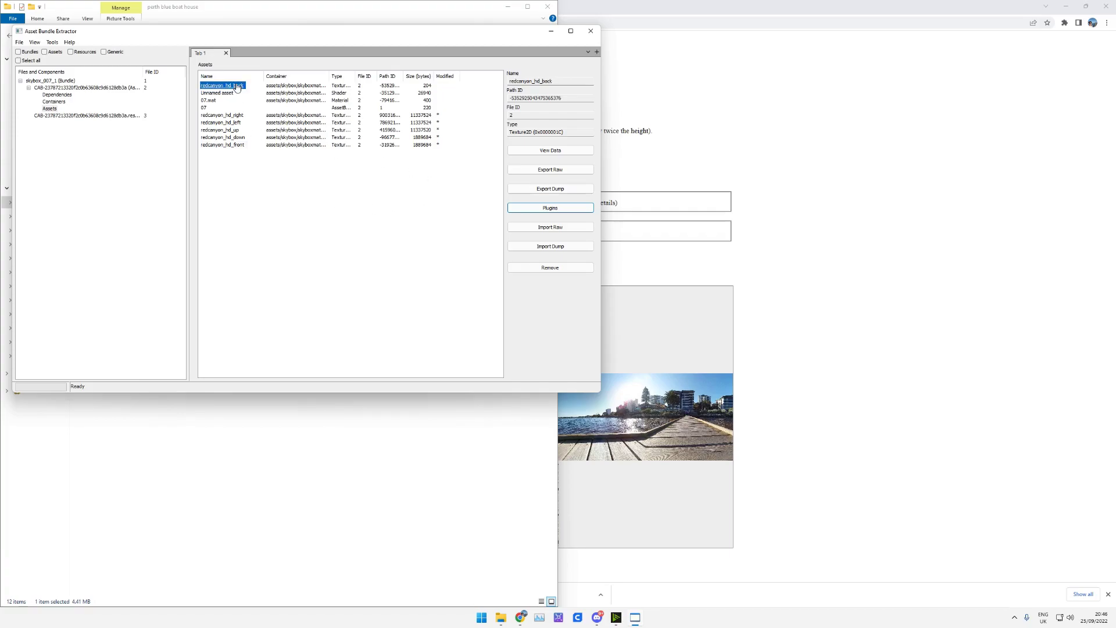
pyautogui.click(561, 209)
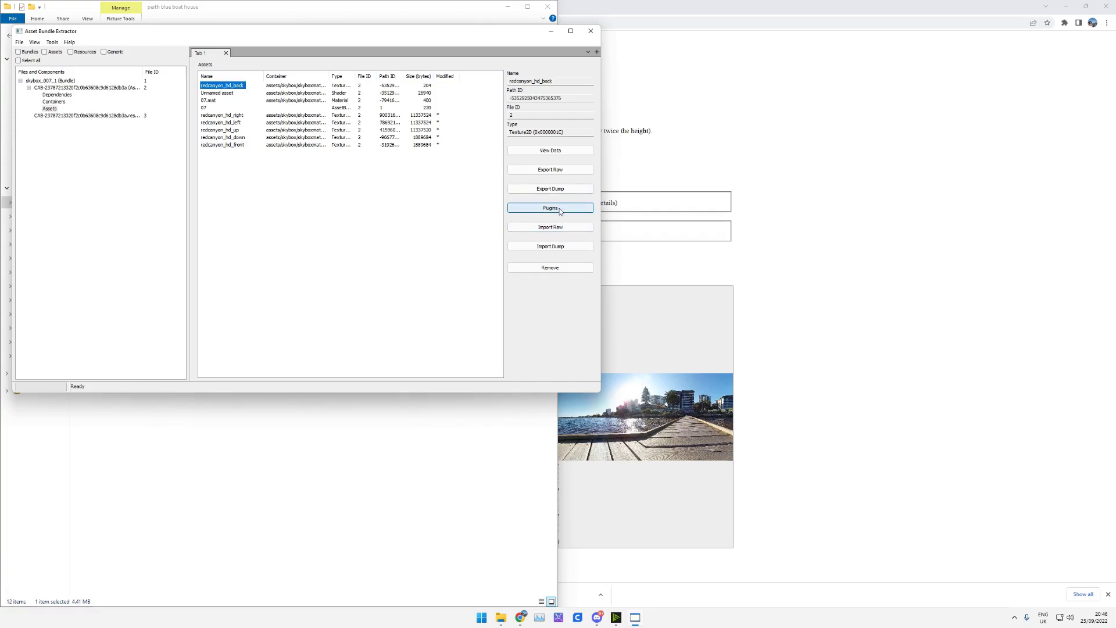
pyautogui.click(531, 239)
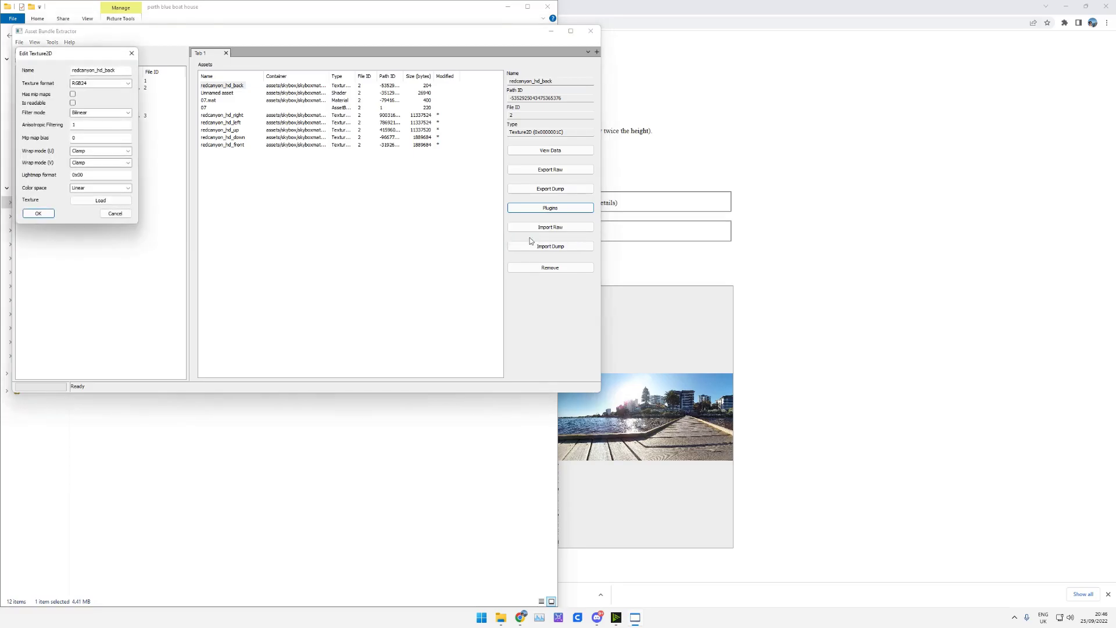
pyautogui.click(100, 201)
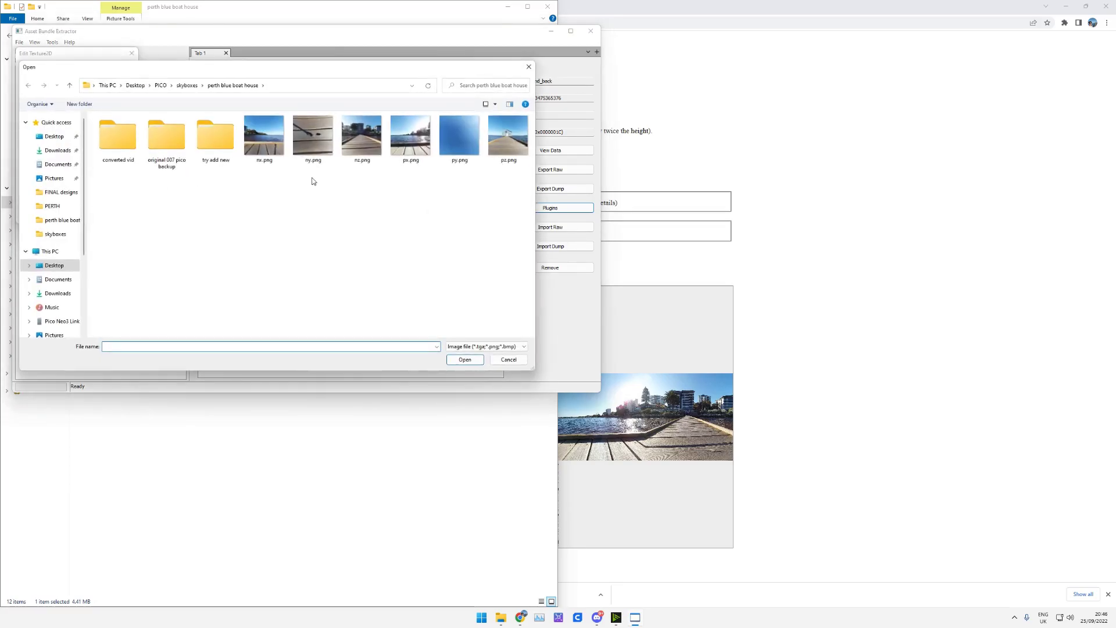
pyautogui.doubleClick(372, 139)
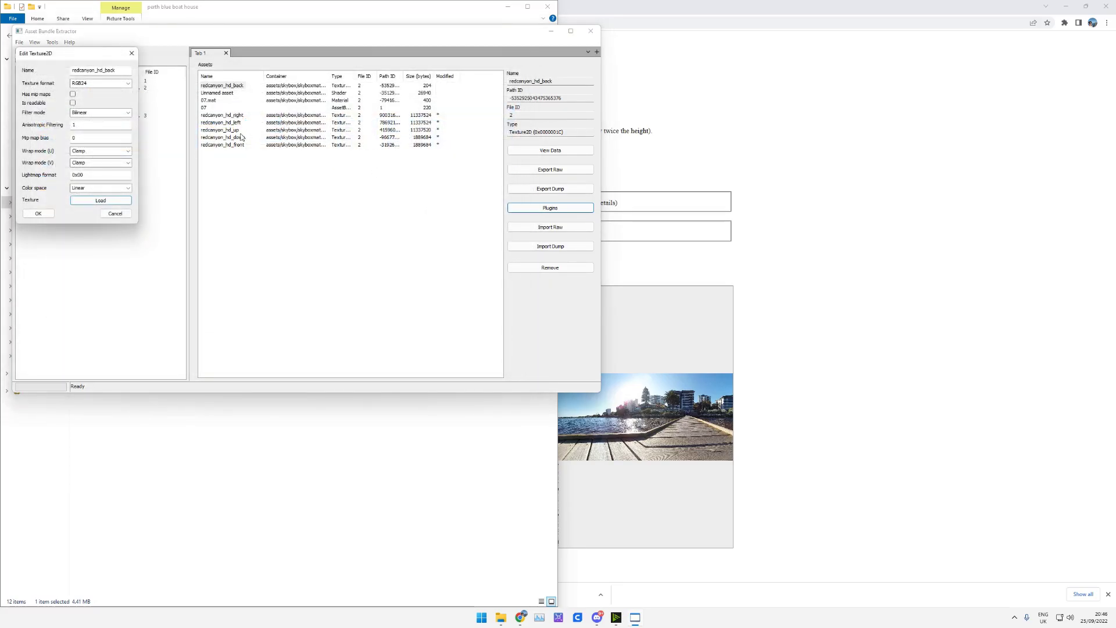
pyautogui.click(54, 212)
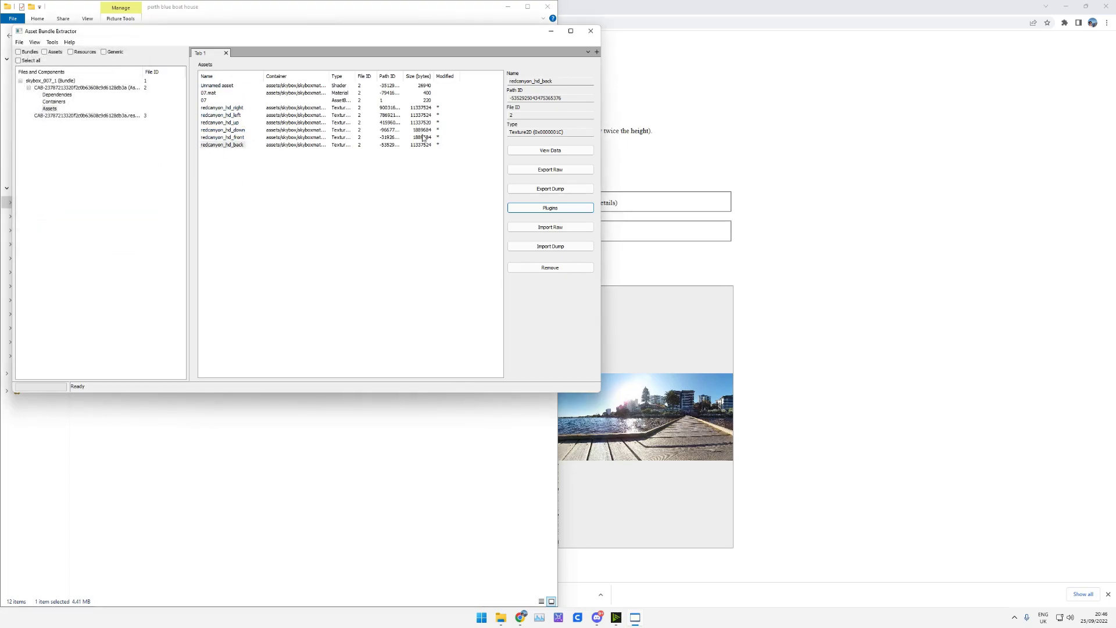
# Apply and save all changes as a new skybox_007_1 bundle in perth blue boat house > try add new.
pyautogui.click(436, 211)
pyautogui.click(21, 43)
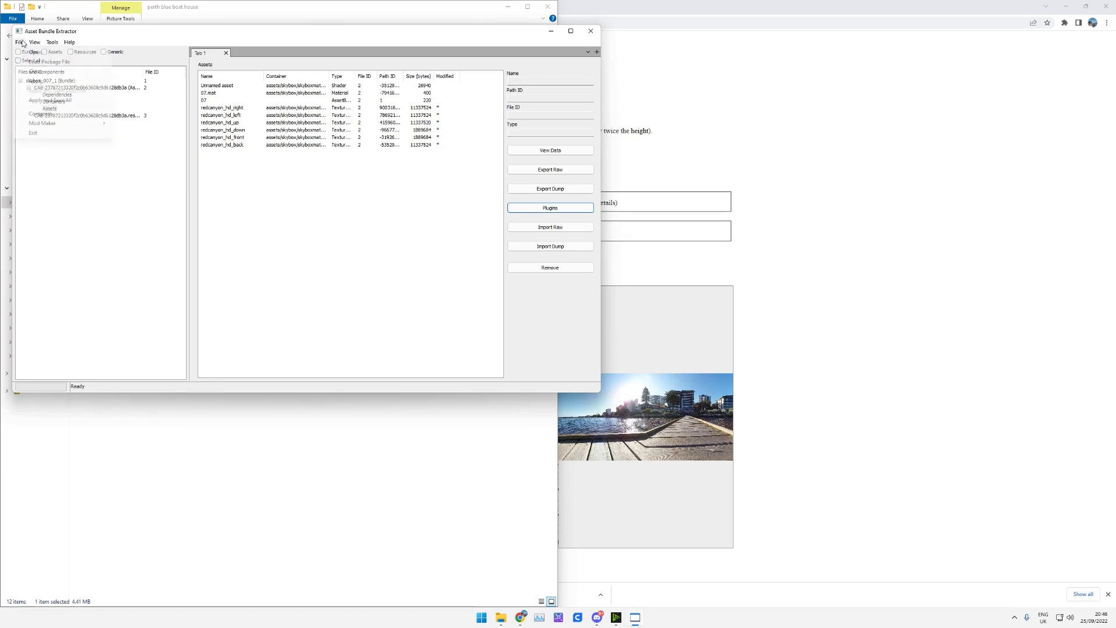
pyautogui.click(52, 100)
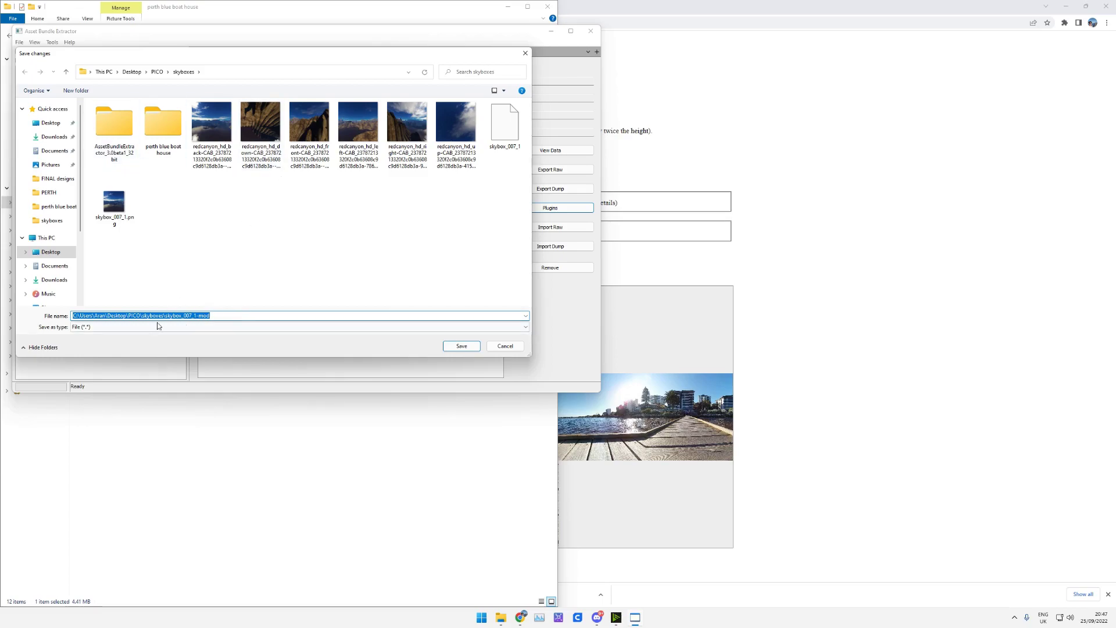
pyautogui.click(510, 150)
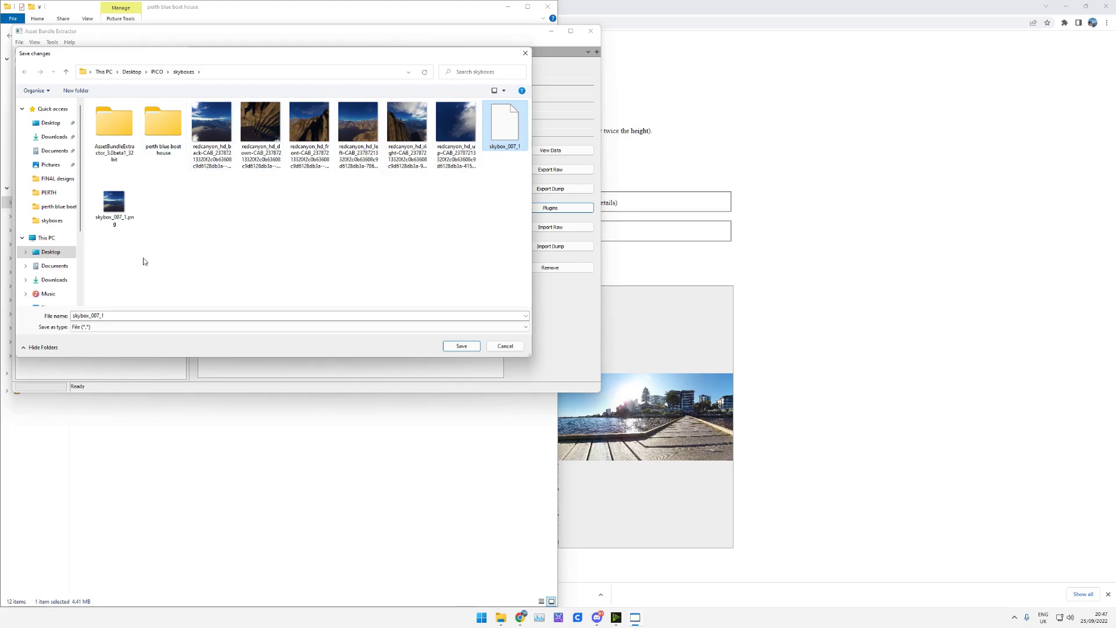
pyautogui.doubleClick(163, 119)
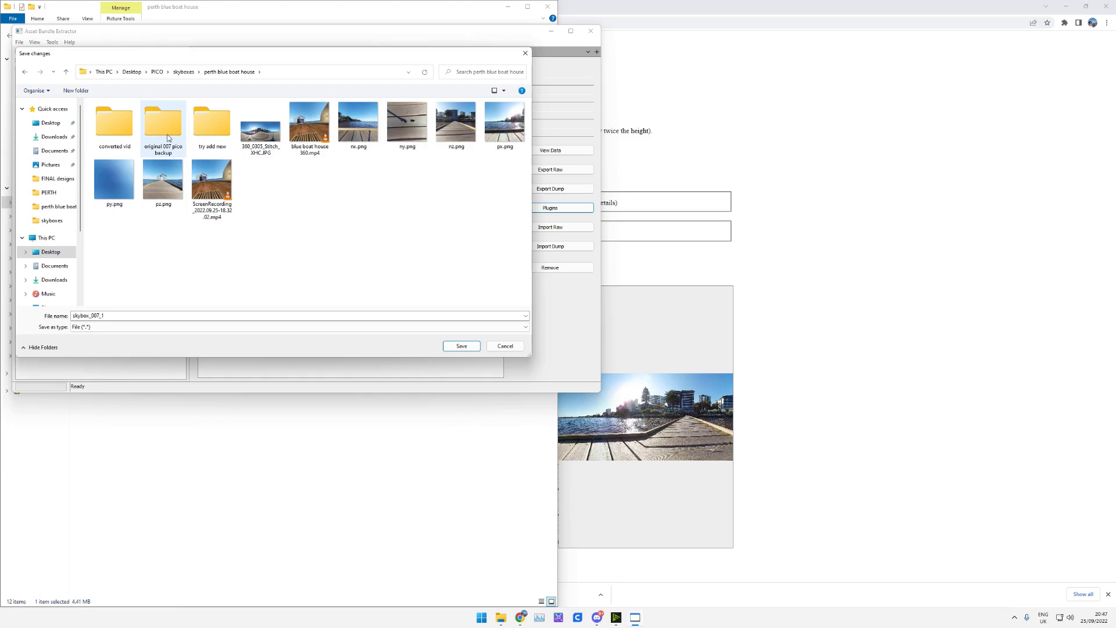
pyautogui.doubleClick(199, 131)
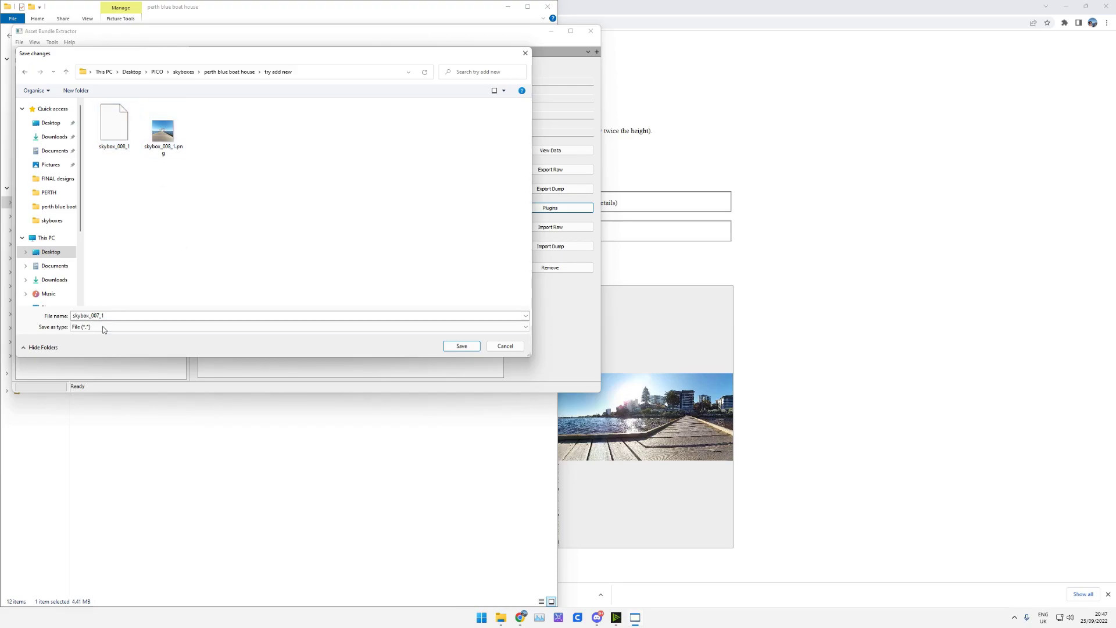
pyautogui.click(444, 347)
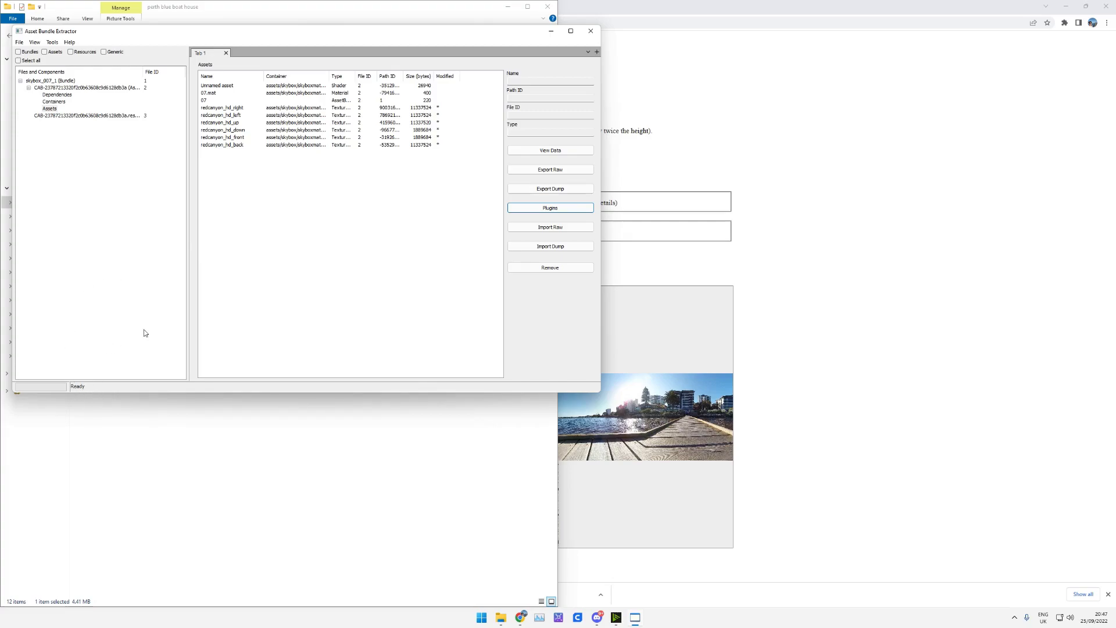
# Cut the original skybox_007_1 from the headset skybox folder and paste it into perth blue boat house as backup.
pyautogui.click(502, 621)
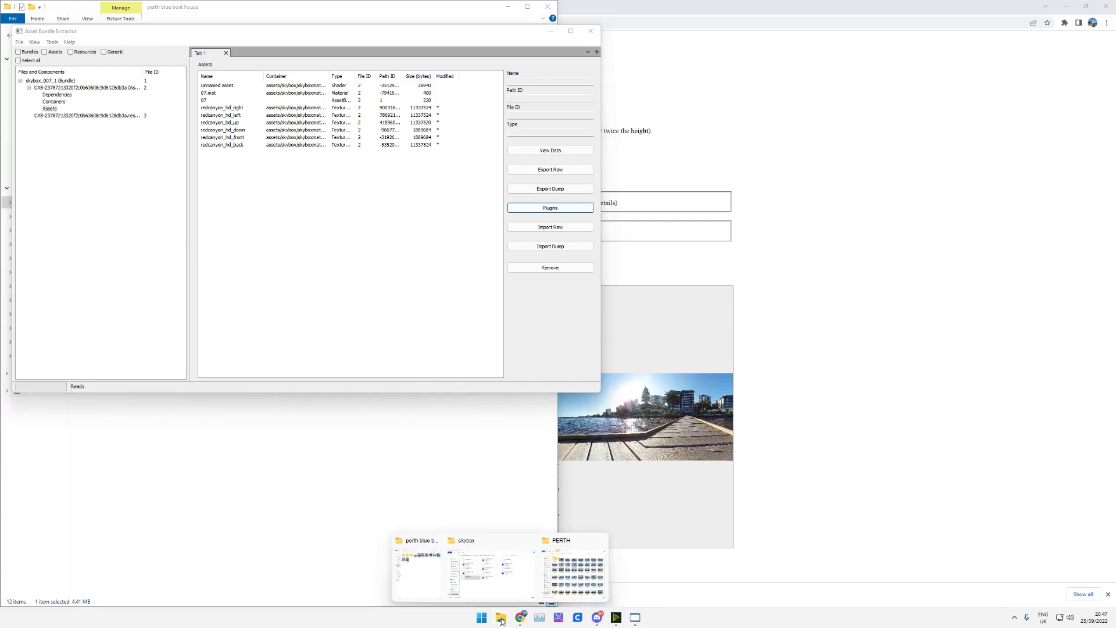
pyautogui.click(466, 579)
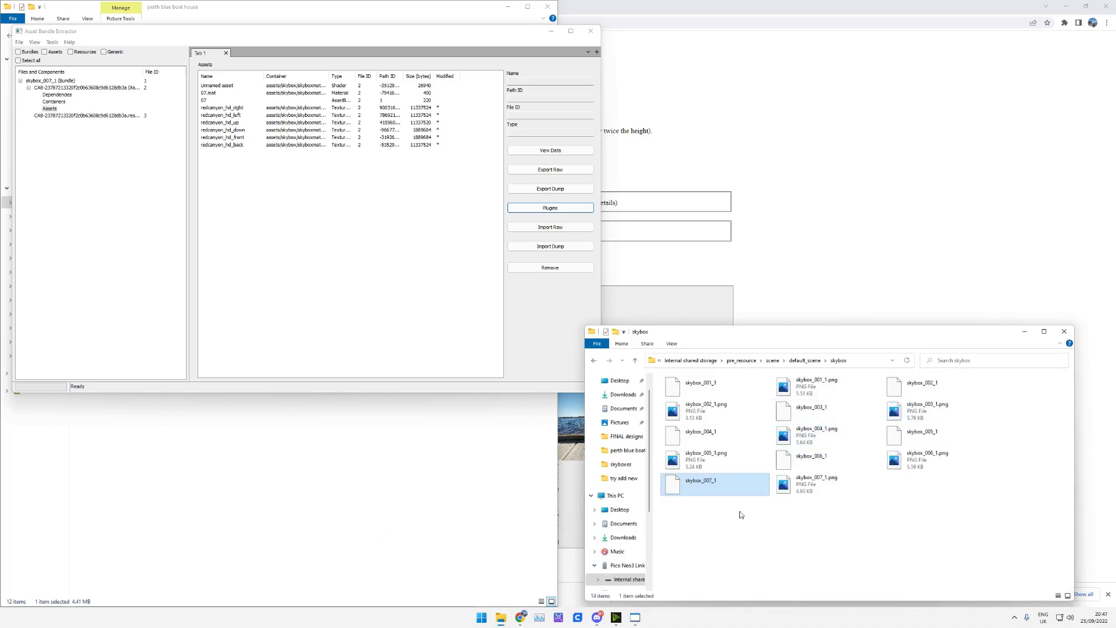
pyautogui.rightClick(708, 486)
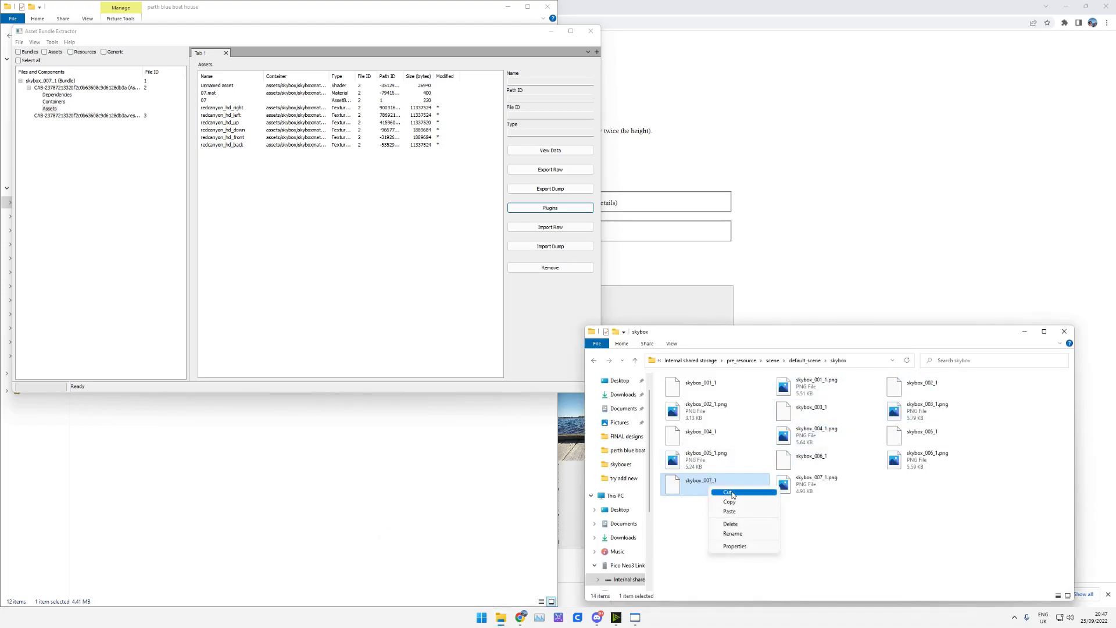
pyautogui.click(727, 493)
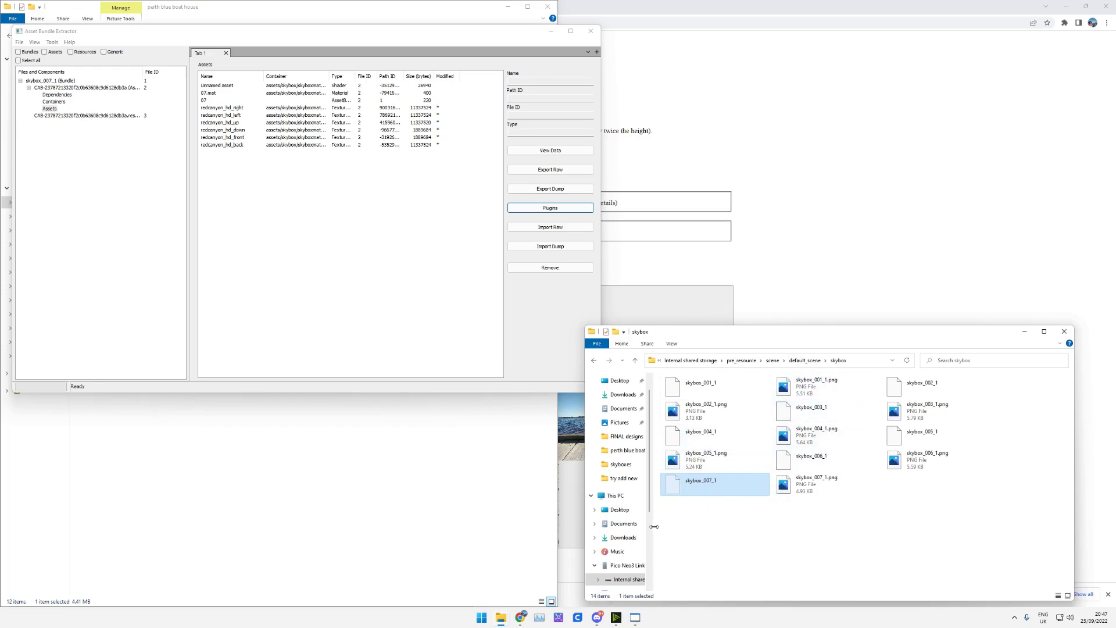
pyautogui.click(499, 619)
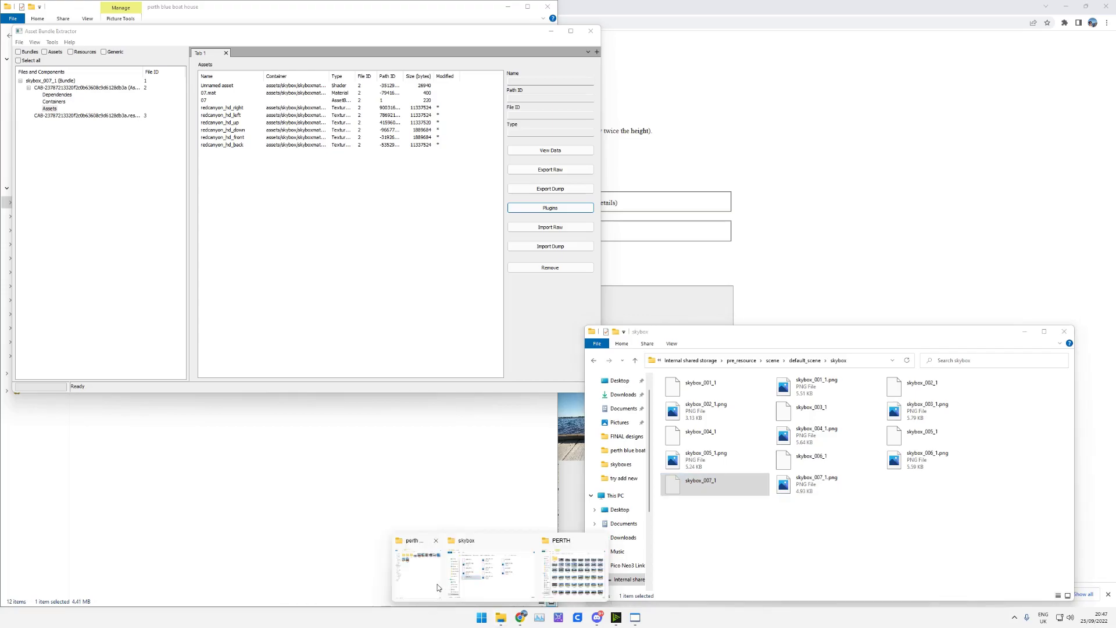
pyautogui.click(421, 558)
pyautogui.rightClick(362, 279)
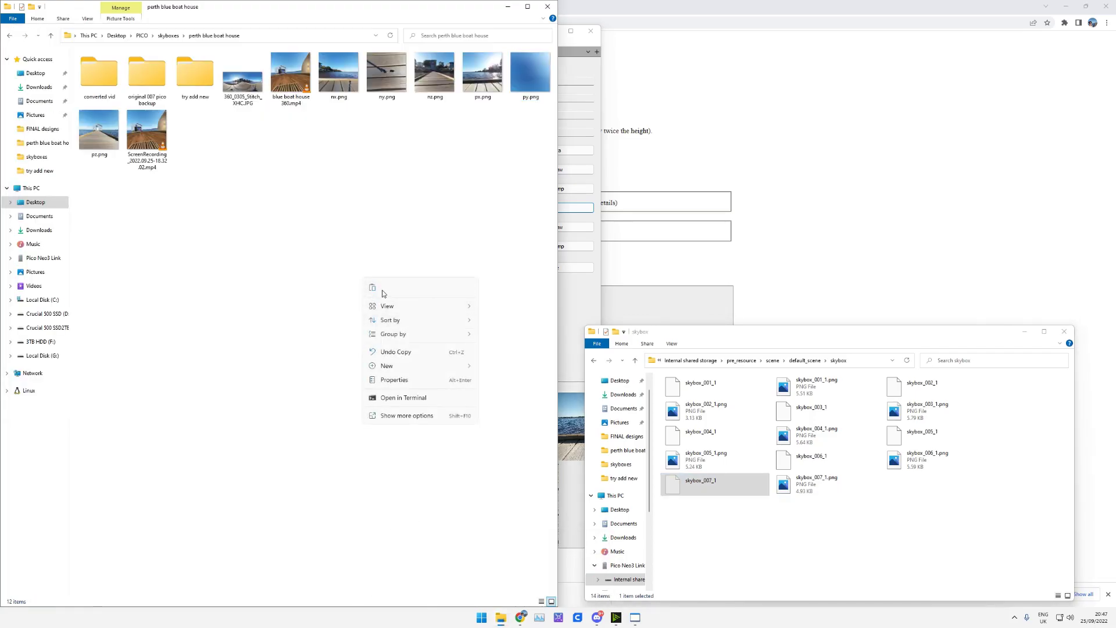
pyautogui.click(373, 289)
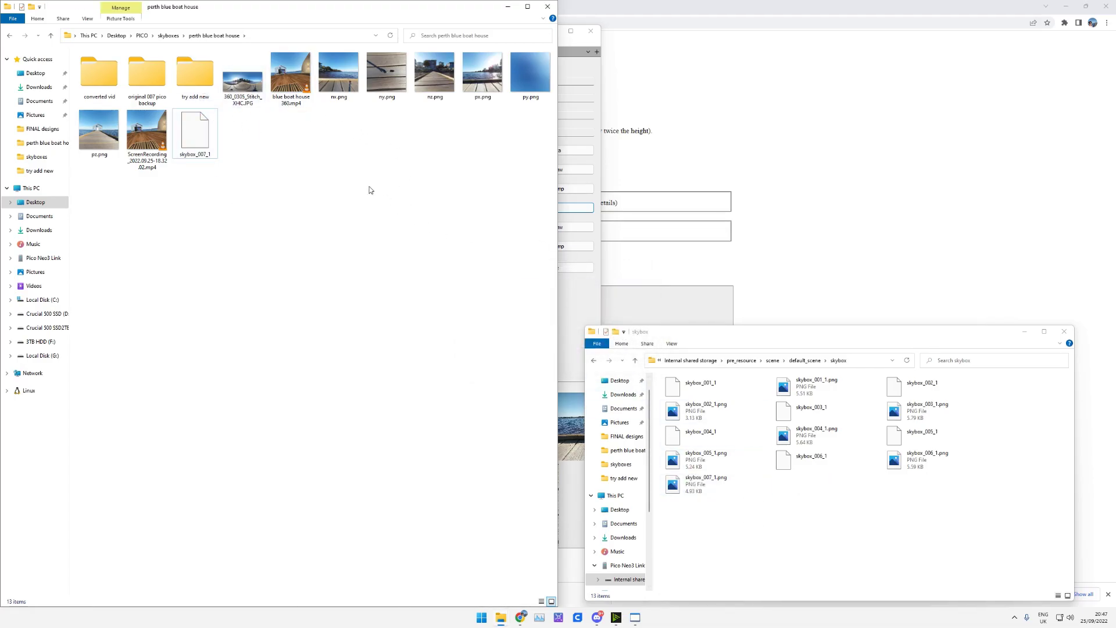
# Cut the rebuilt skybox_007_1 from try add new and paste it into the headset skybox folder.
pyautogui.doubleClick(182, 73)
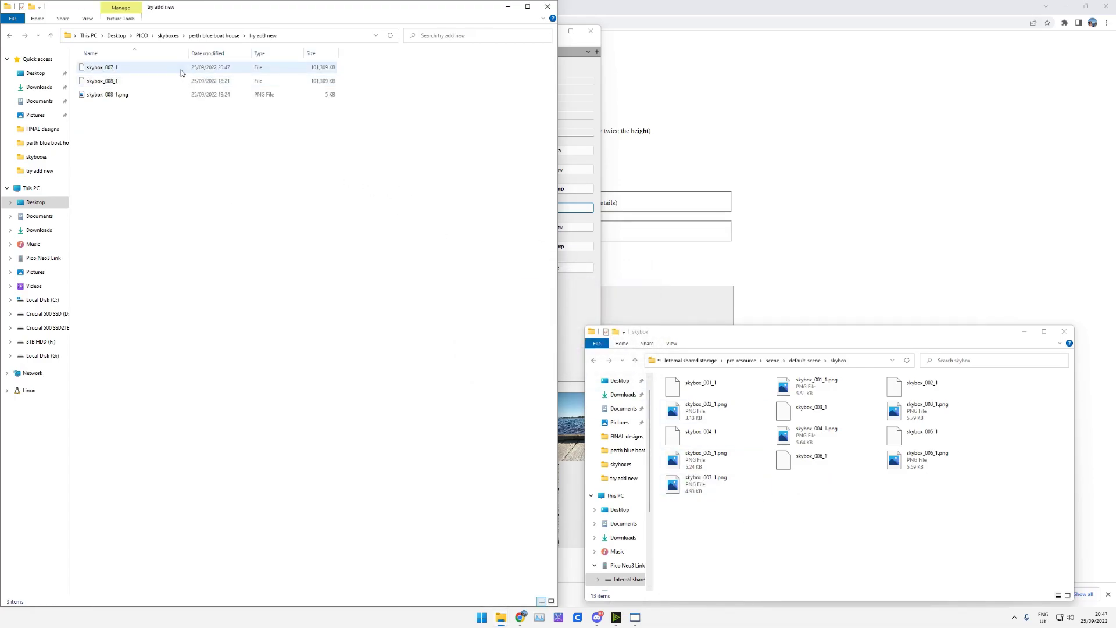
pyautogui.rightClick(105, 70)
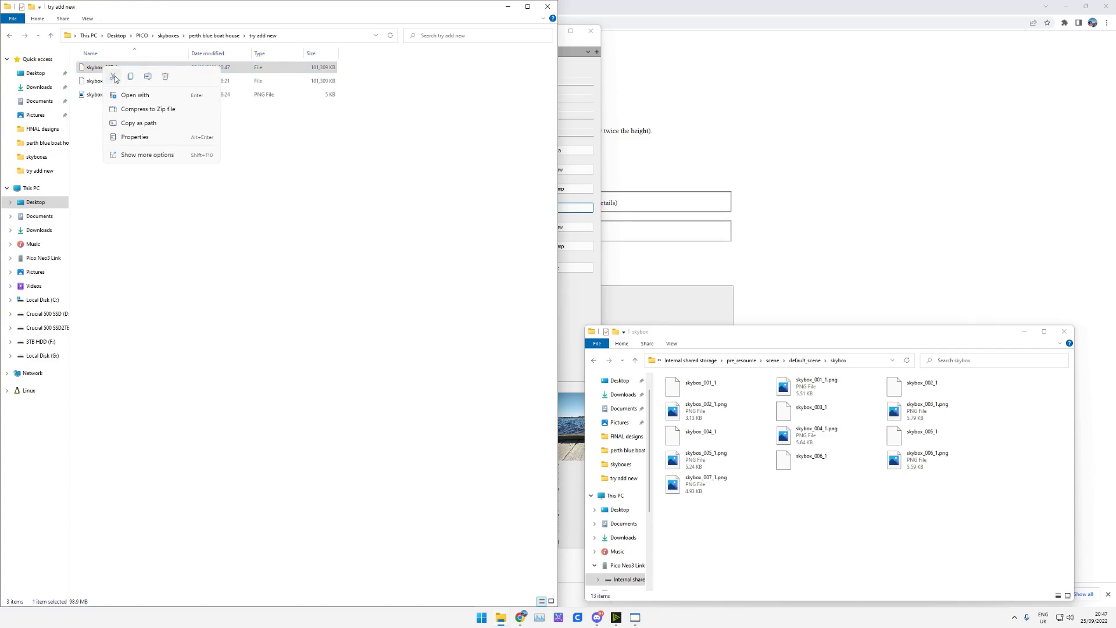
pyautogui.click(130, 76)
pyautogui.rightClick(789, 541)
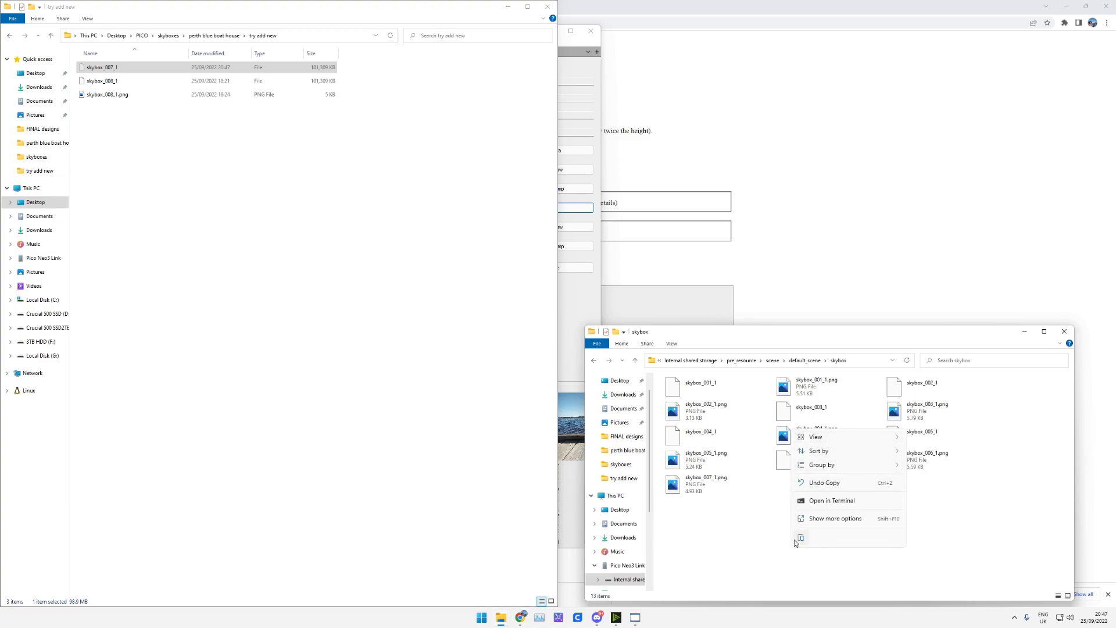
pyautogui.click(796, 541)
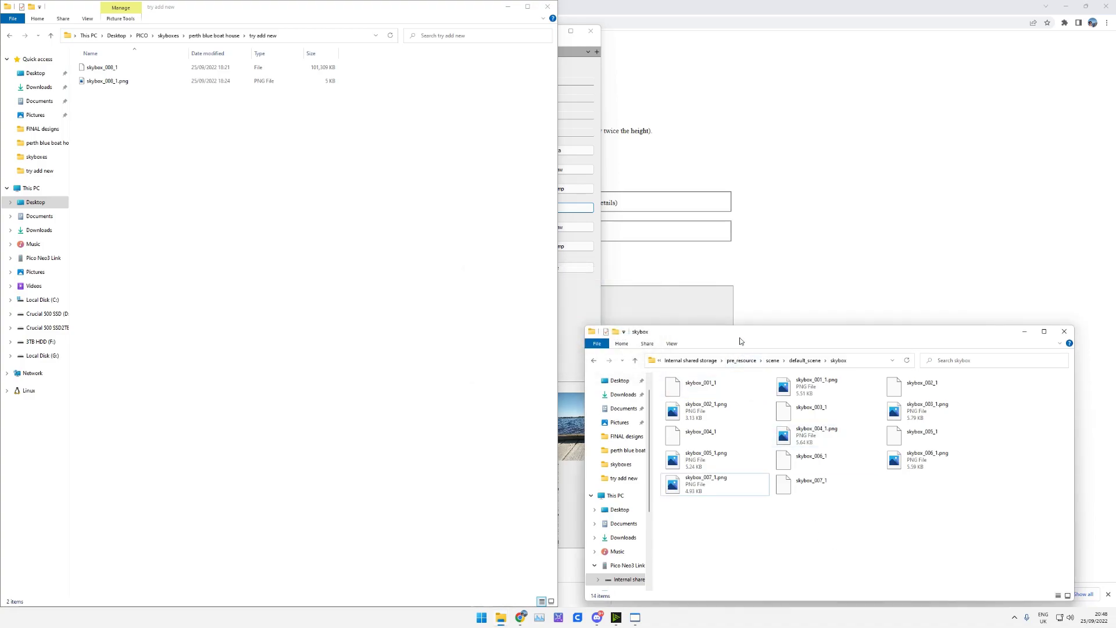
# Reposition the headset skybox window and check the new skybox_007_1 file beside skybox_007_1.png.
pyautogui.moveTo(740, 342); pyautogui.dragTo(718, 289)
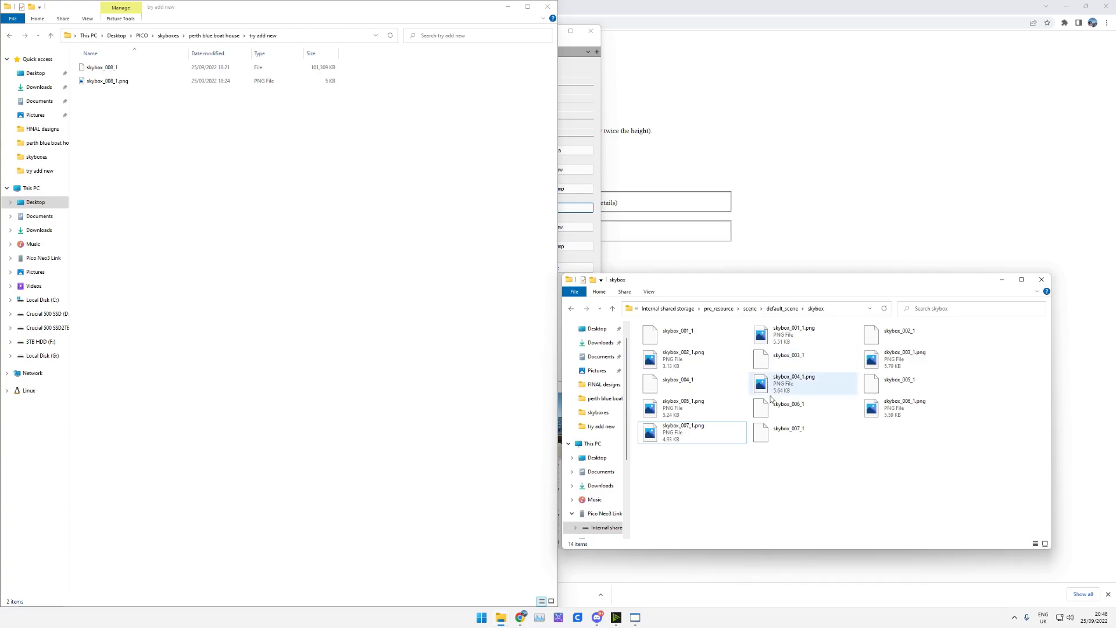
pyautogui.click(710, 443)
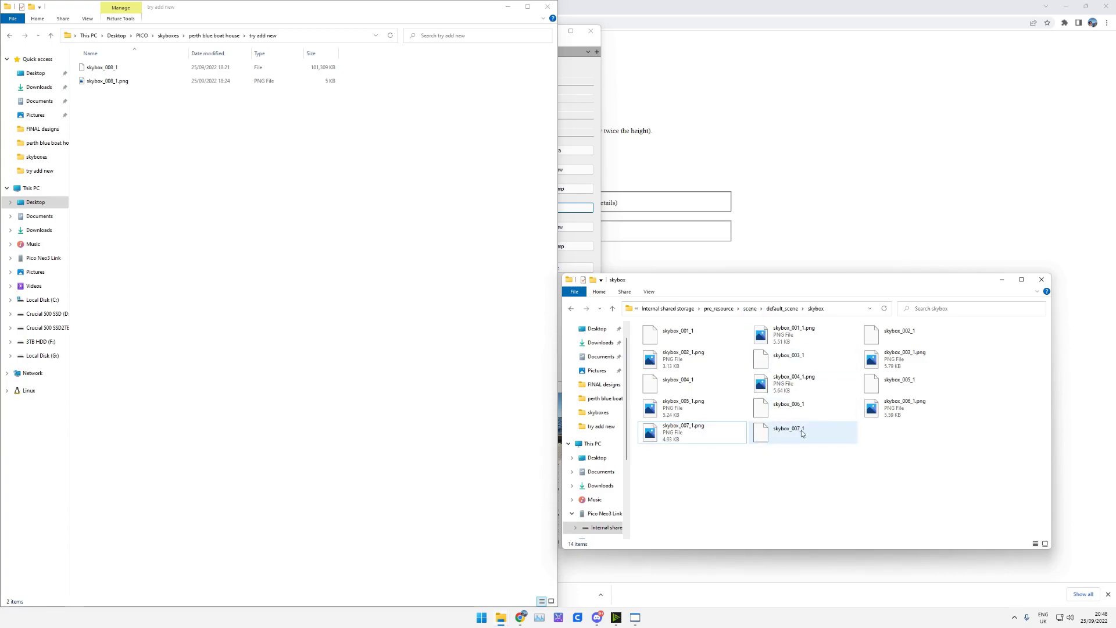
pyautogui.click(811, 461)
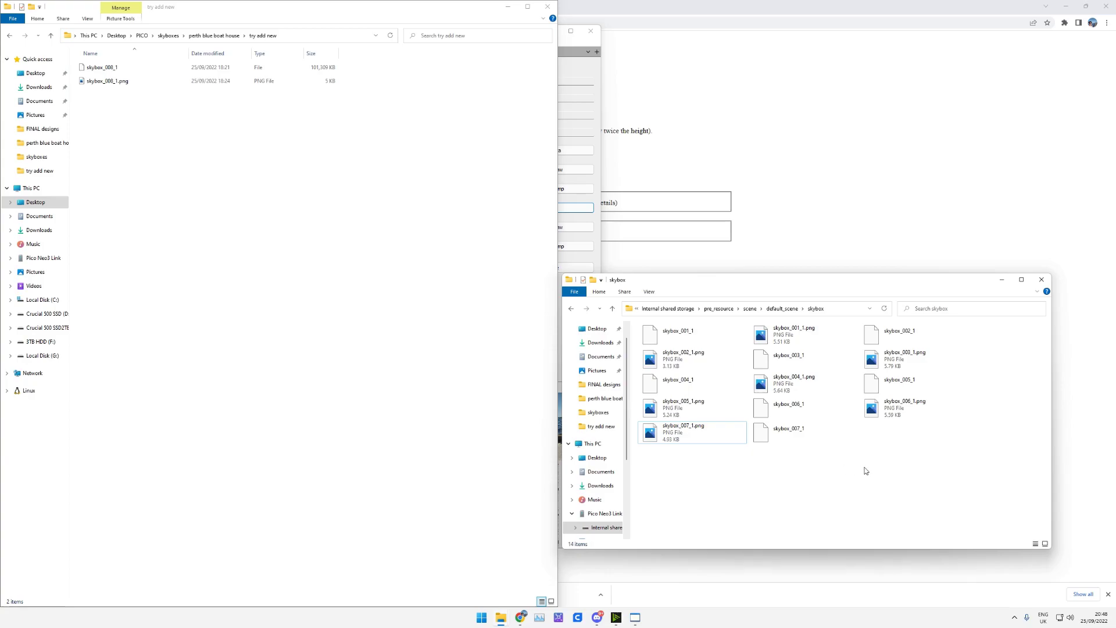
pyautogui.click(777, 440)
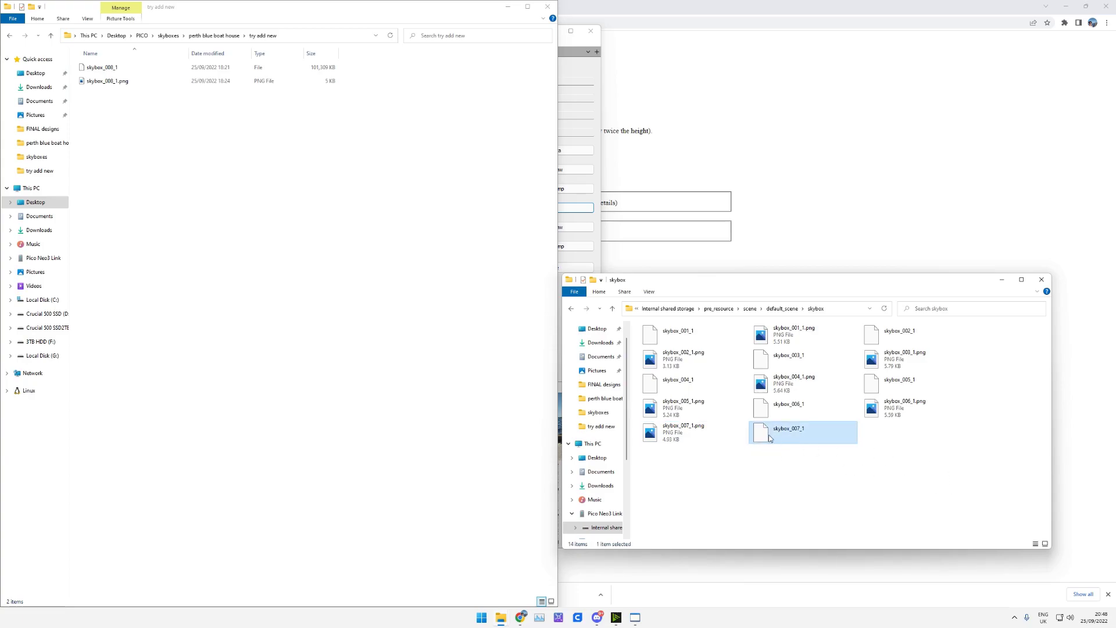
pyautogui.click(796, 513)
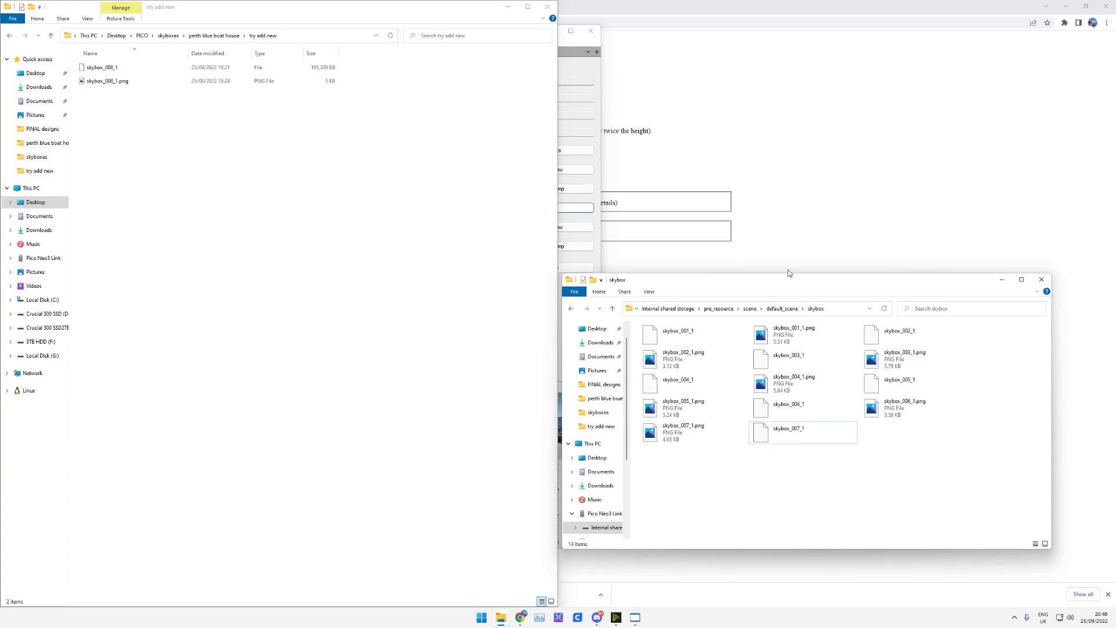
pyautogui.moveTo(793, 284); pyautogui.dragTo(788, 117)
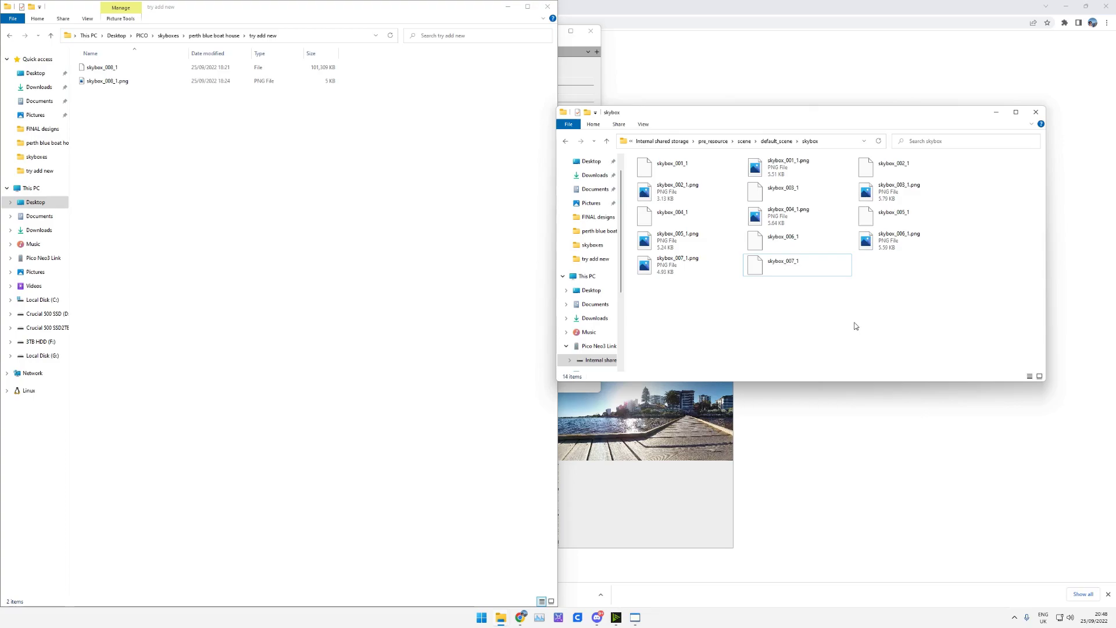
pyautogui.click(812, 484)
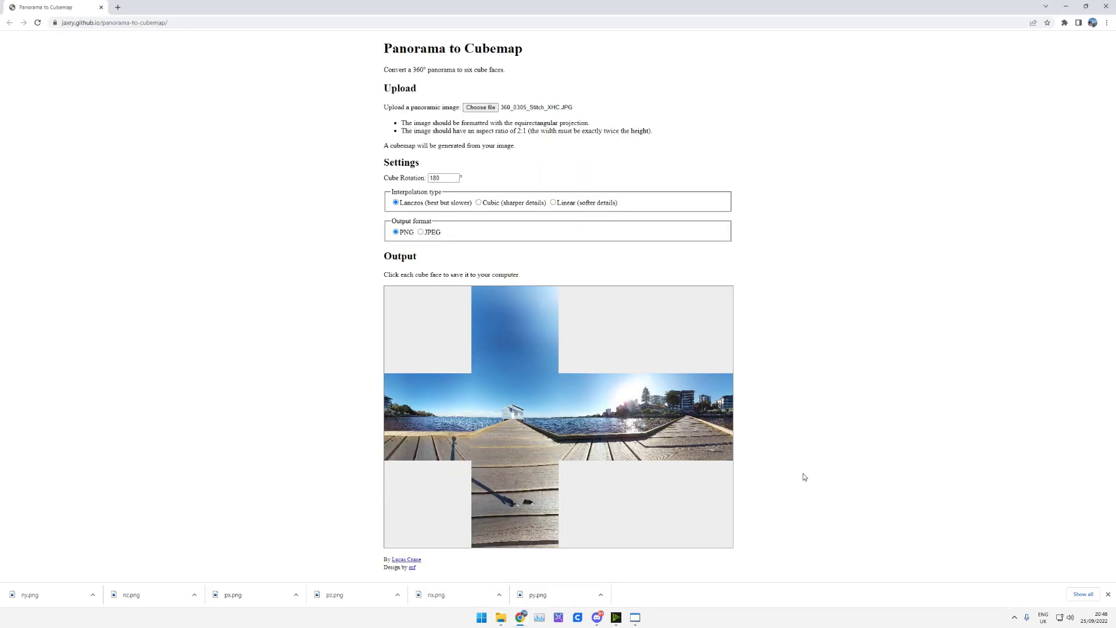